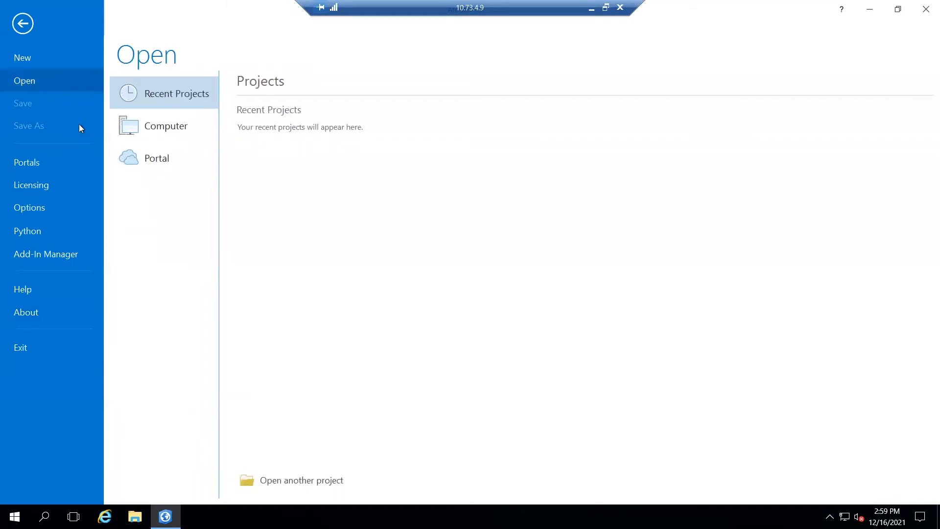
Open the ROW Tools V2 project package from the portal's DEMO Management Group
click(151, 162)
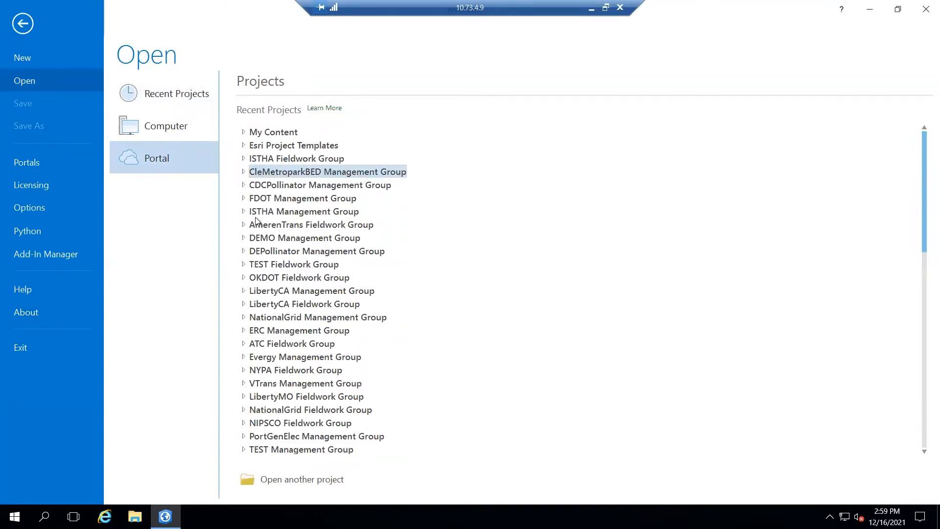
click(244, 238)
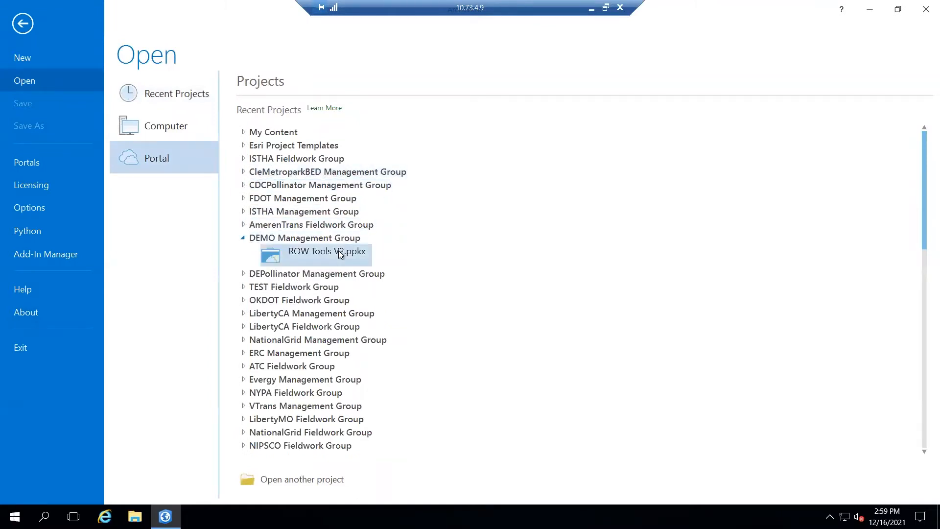
click(322, 251)
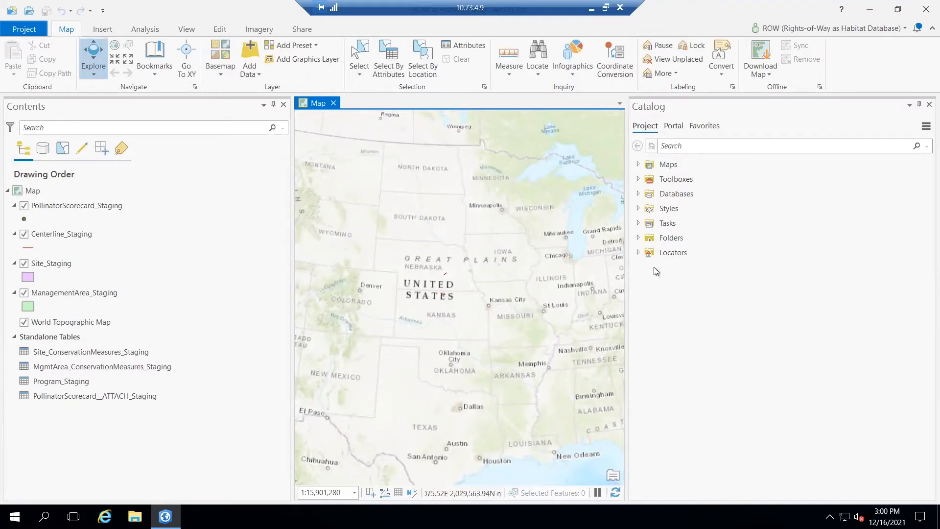
Examine the tools contained in the project's SharedTools.pyt toolbox
click(687, 194)
click(638, 179)
click(651, 208)
click(650, 207)
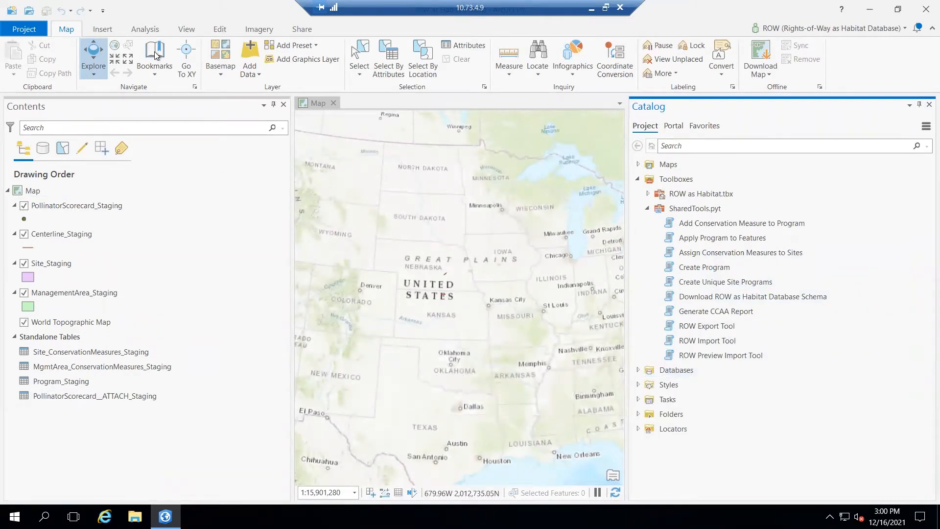
Start the Prepare Data for Import task under Importing & Exporting Data and download the latest geodatabase template
click(185, 30)
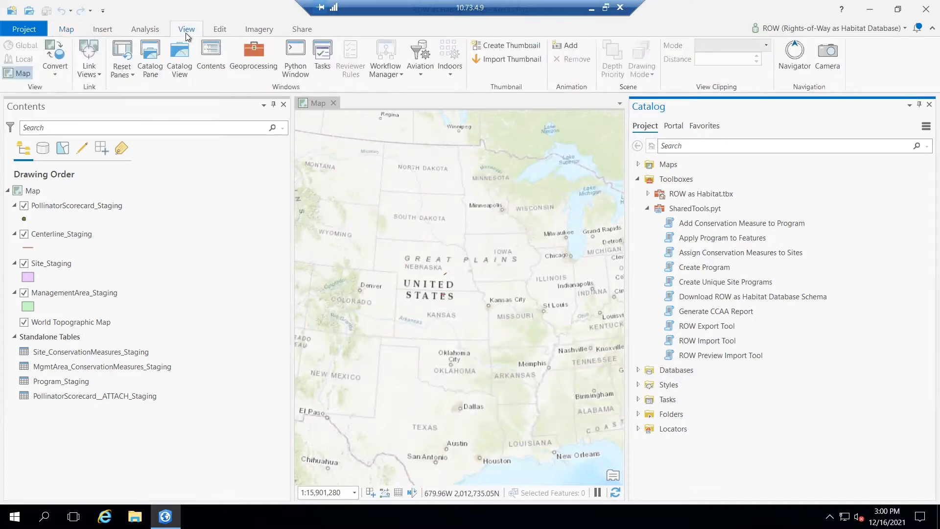
click(322, 64)
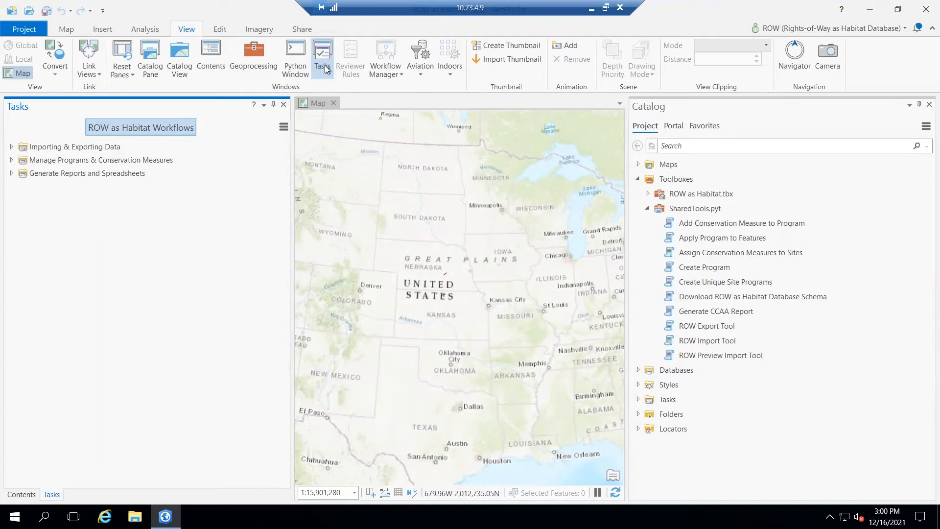
click(11, 148)
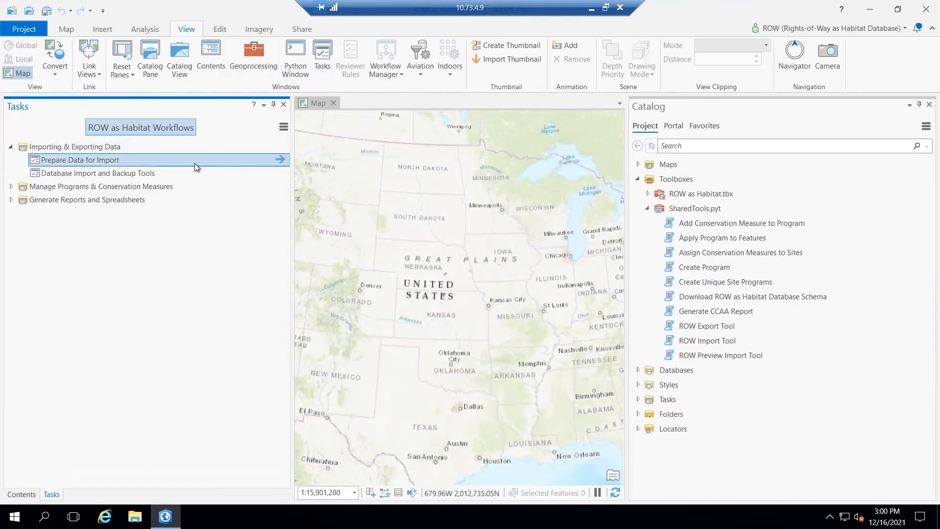
click(280, 160)
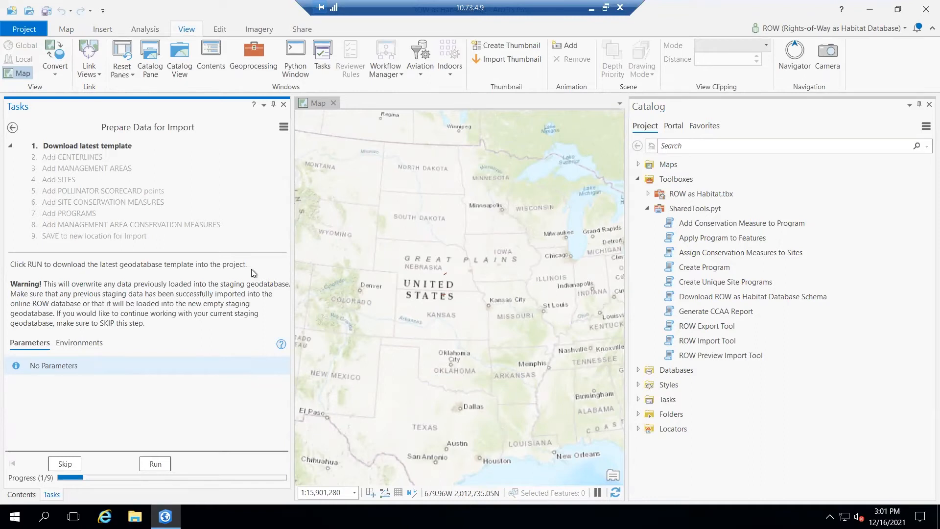
click(155, 463)
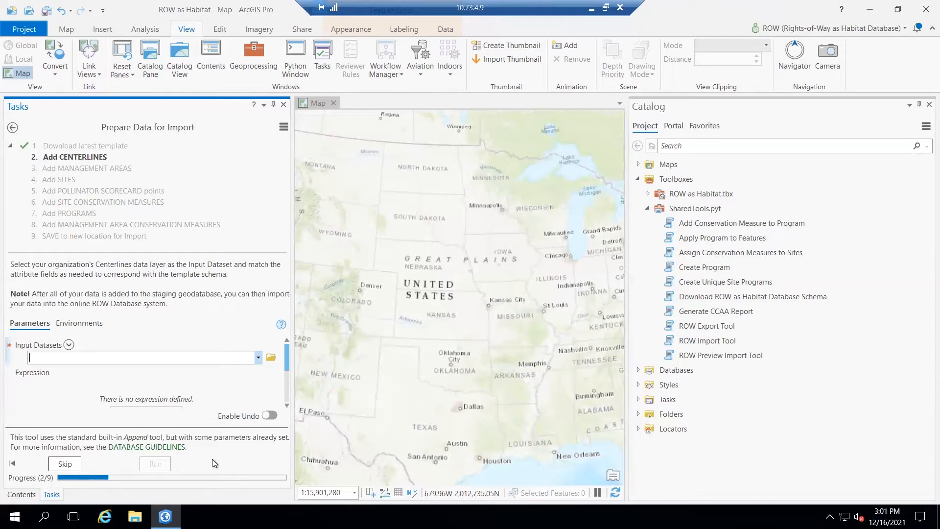
Select the Centerlines data from the desktop Tutorial geodatabase as input and set the schema type to use the field map to reconcile schema differences
click(270, 360)
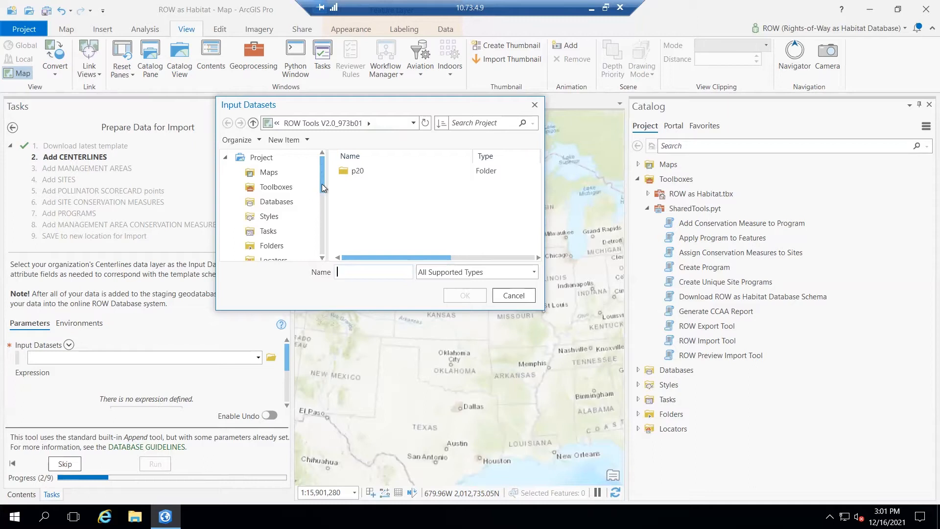
drag(319, 183, 321, 240)
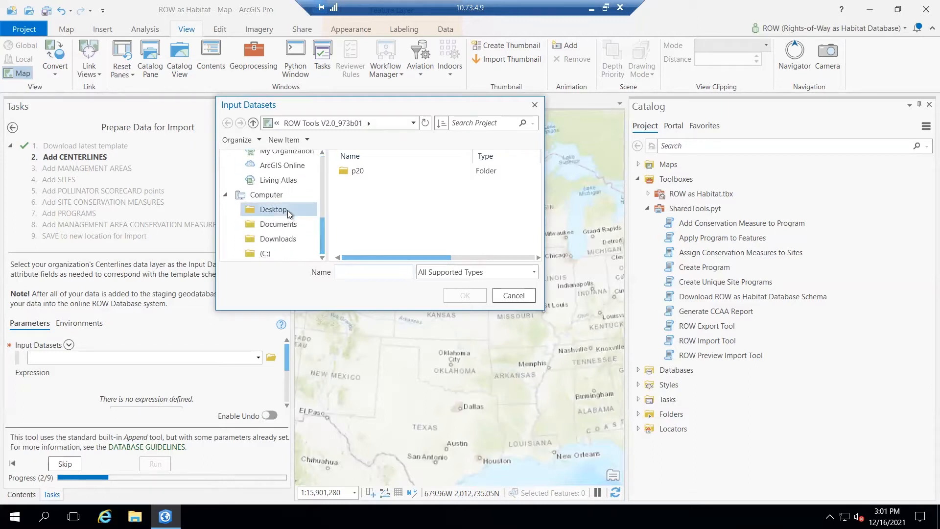
click(287, 210)
drag(288, 359, 289, 391)
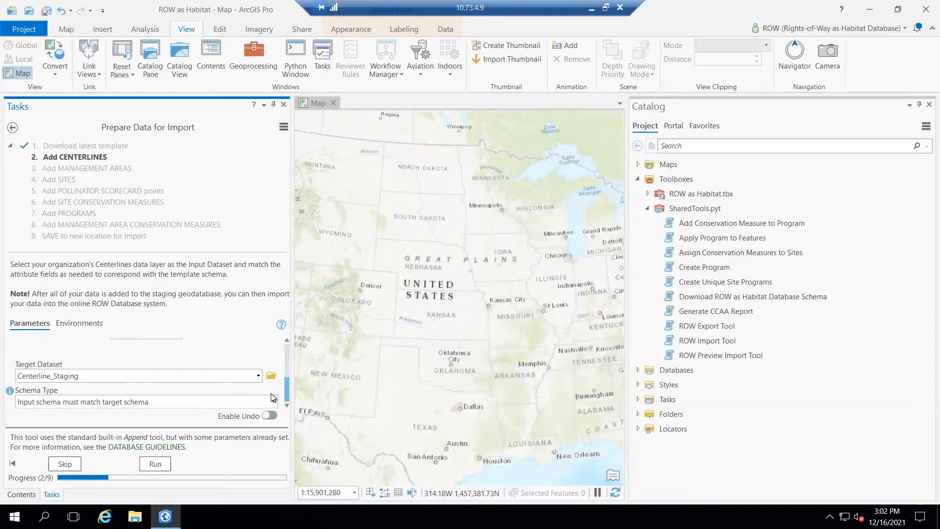
click(273, 402)
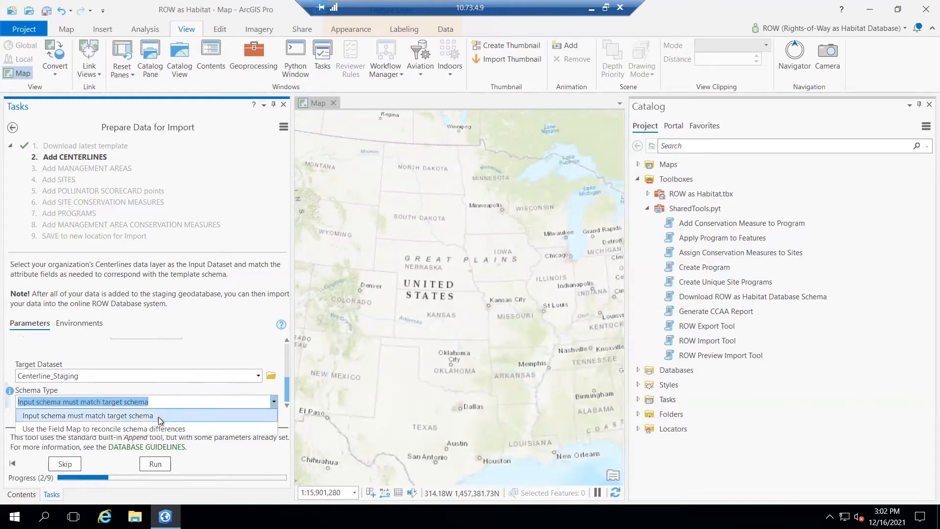
click(136, 430)
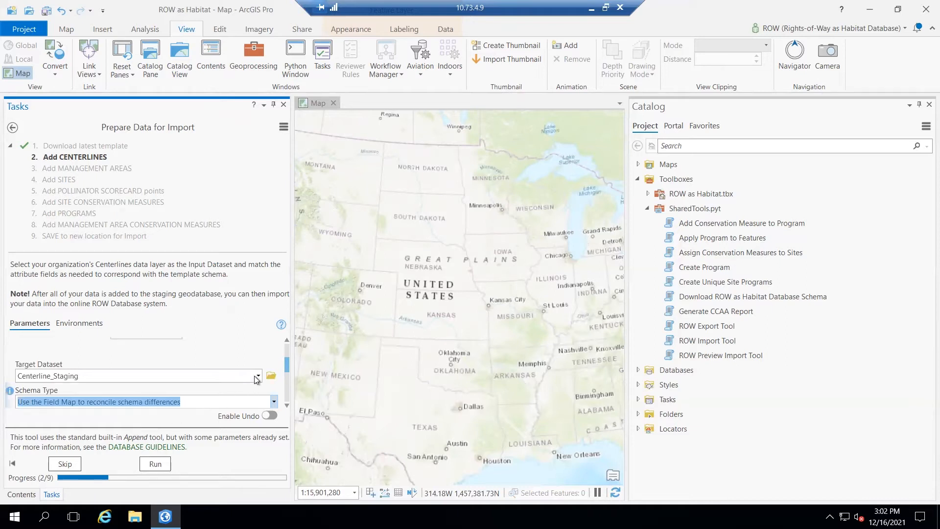
Remove the unmatched output fields NonHab_R, NonHab_L, Habitat_R, Habitat_L, ValidationDate, ValidationLevel and ValidationMsg from the centerlines field map
scroll(286, 366, down, 5)
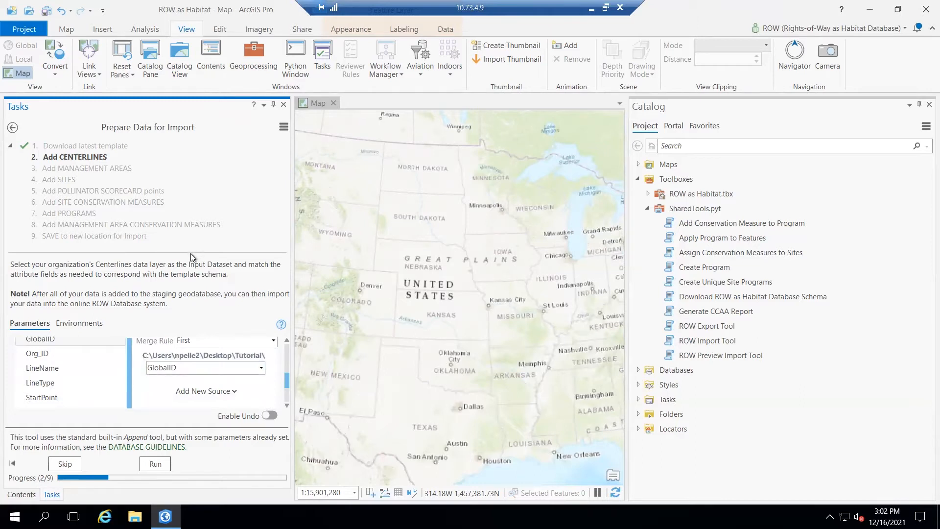
drag(190, 251, 196, 144)
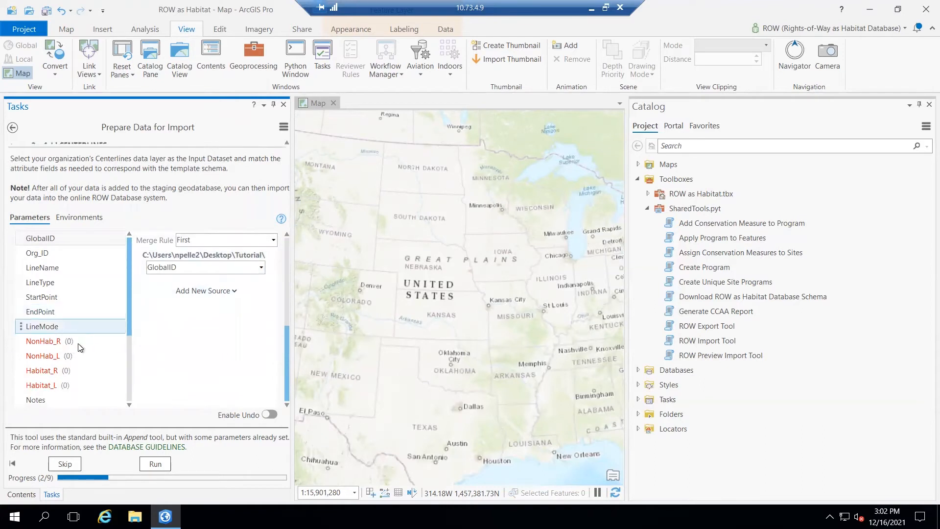
click(109, 343)
click(119, 342)
click(119, 343)
click(118, 341)
click(119, 342)
drag(128, 337, 128, 413)
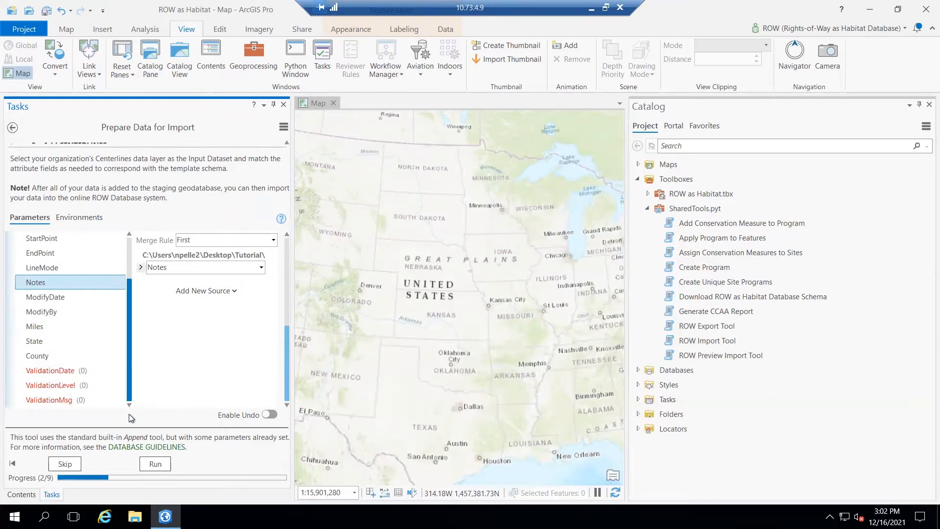
click(122, 369)
click(119, 369)
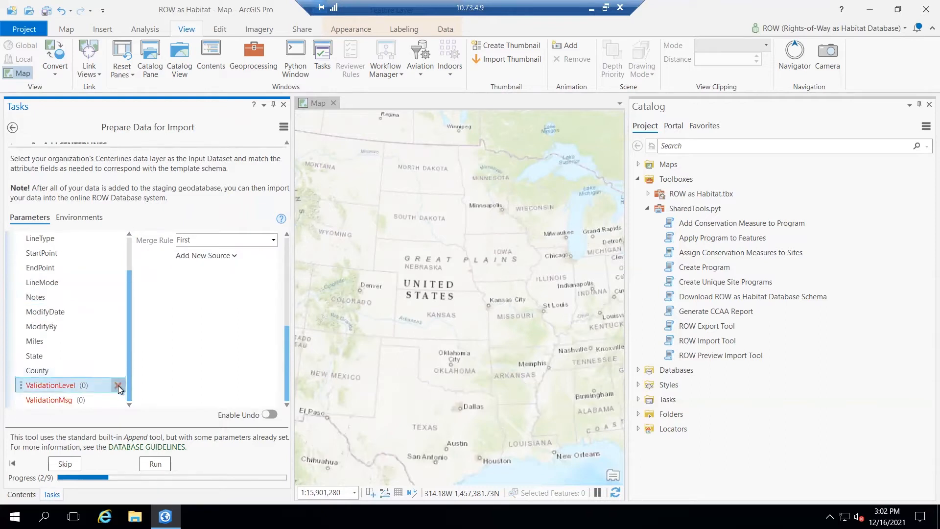
click(118, 384)
click(119, 398)
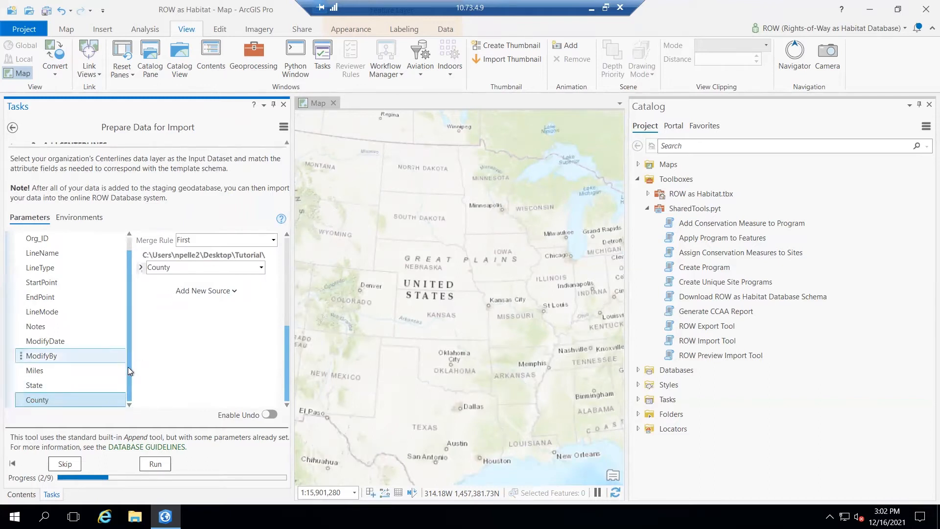
Set the GlobalID output field's type to Guid and run the append into Centerline_Staging
scroll(42, 331, up, 1)
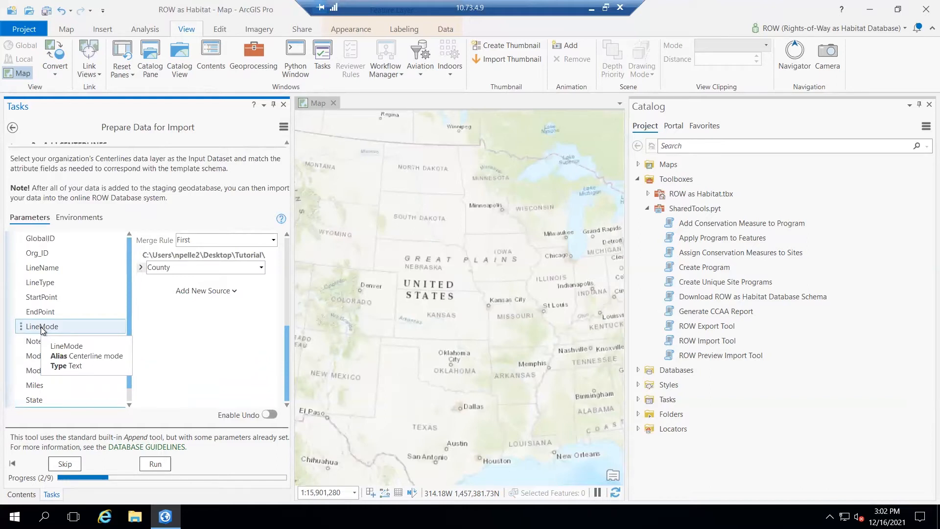
click(53, 239)
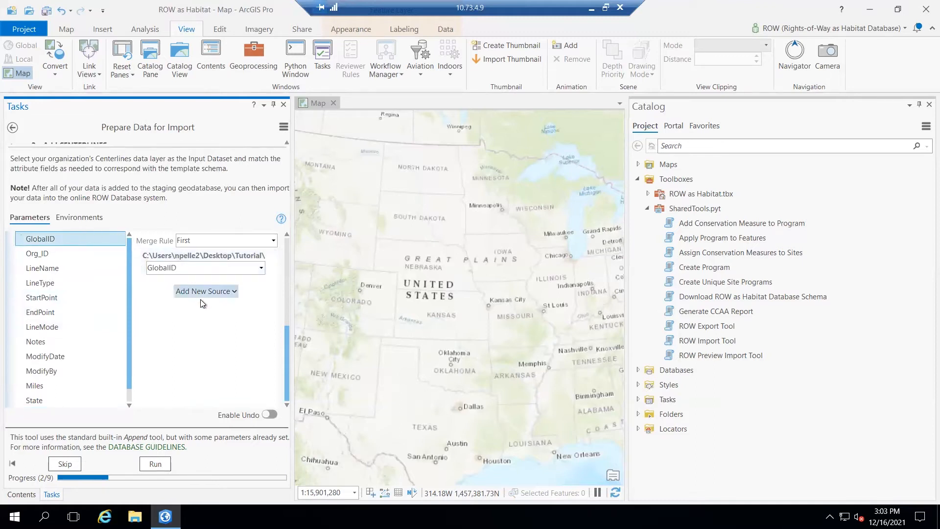
mouse_move(287, 334)
mouse_down()
mouse_move(286, 263)
mouse_move(289, 323)
mouse_up()
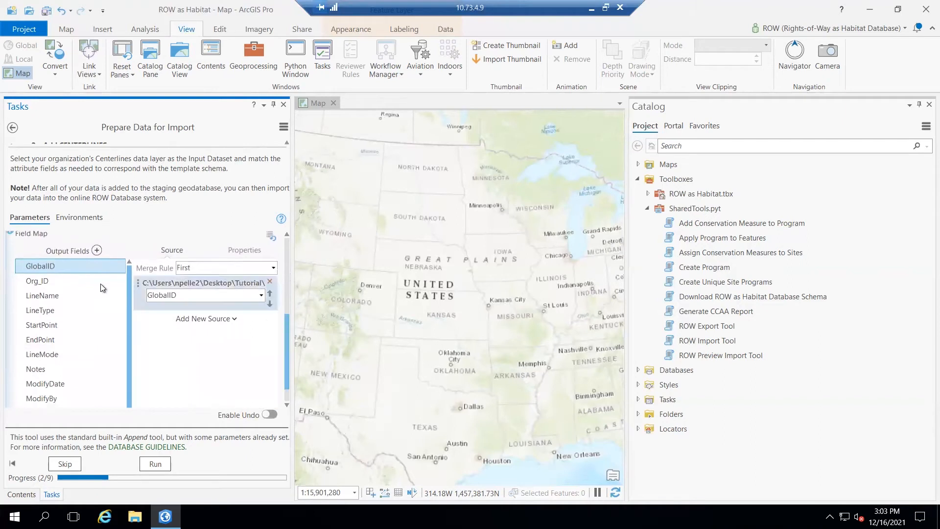
click(248, 250)
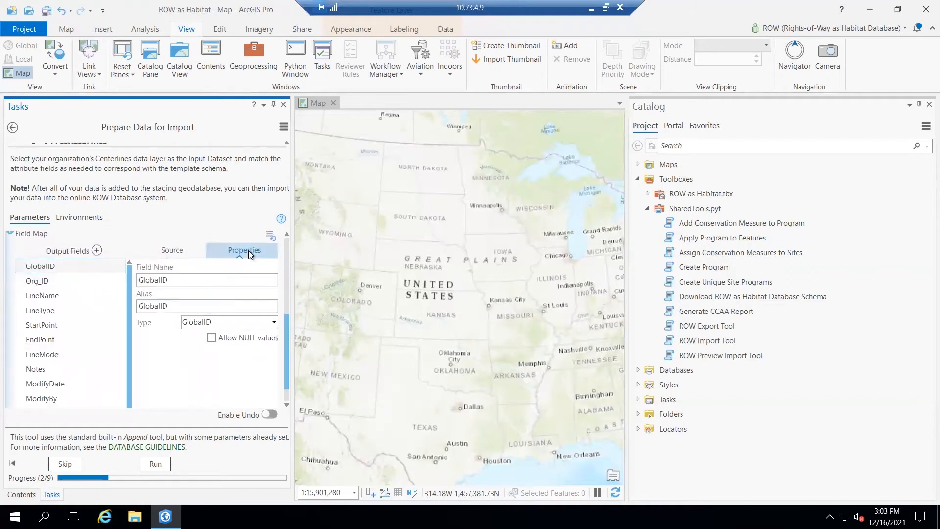
click(274, 323)
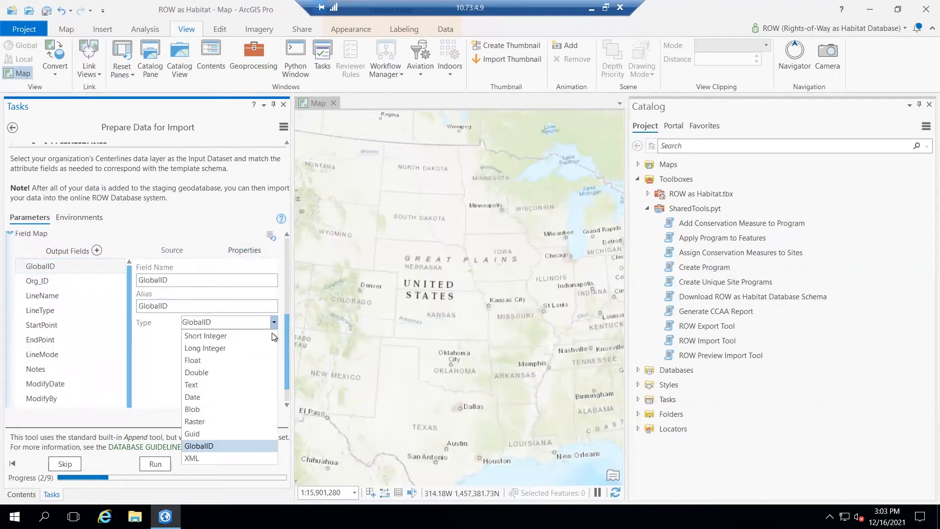
click(227, 435)
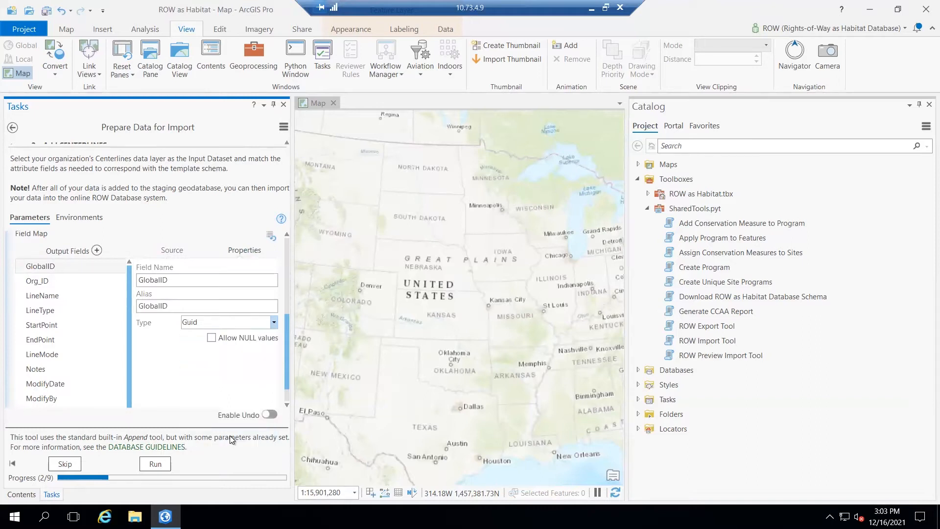
click(153, 465)
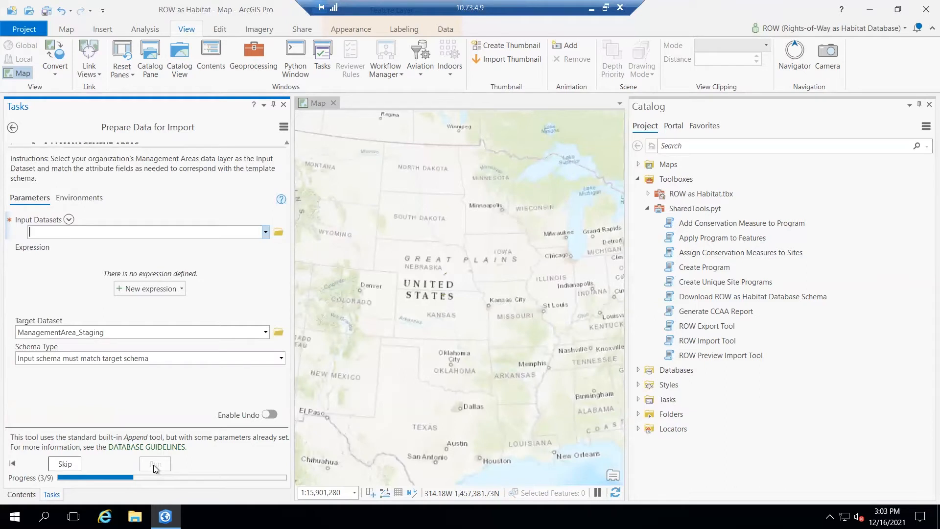
Select MgmtAreas from DEMO-tutorialdata.gdb as the input dataset and set the schema type to use the field map to reconcile schema differences
click(278, 232)
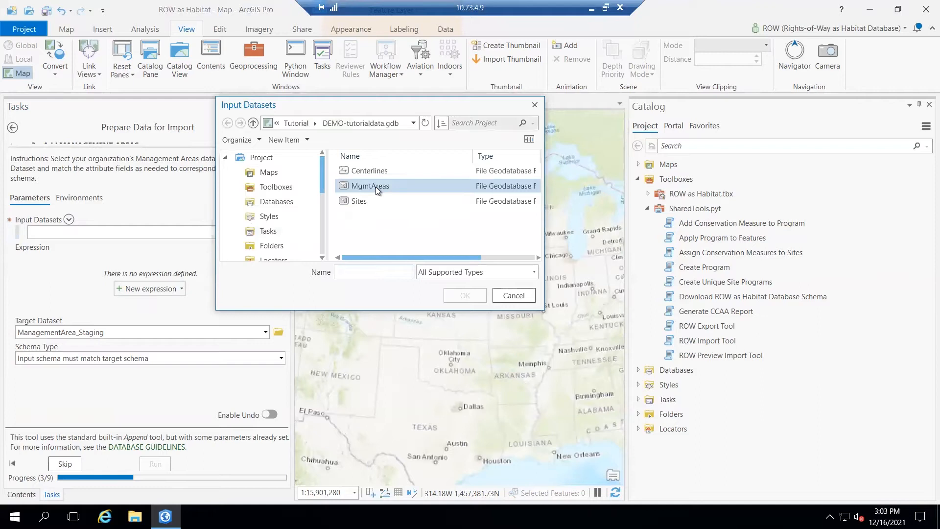
double_click(375, 186)
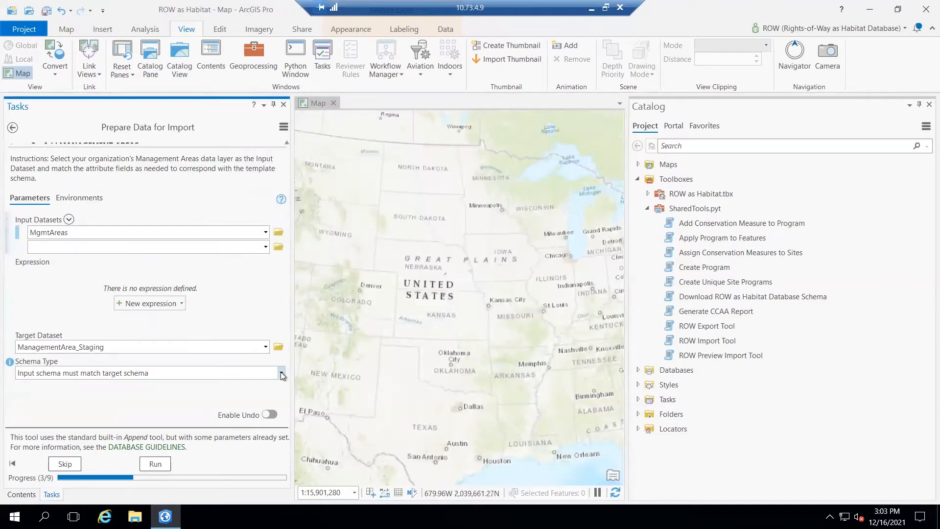
click(283, 375)
click(159, 401)
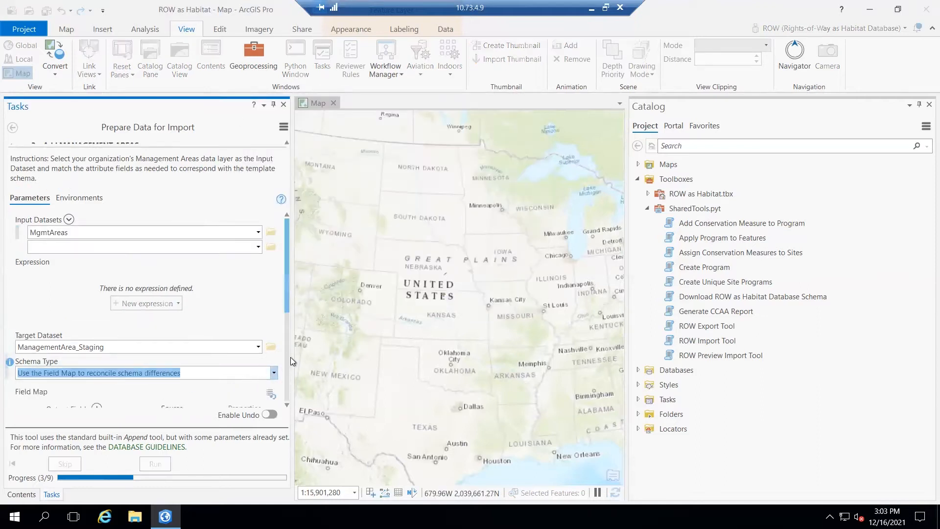
Remove the unmatched ProgramGUID output field from the management areas field map
drag(286, 282, 283, 389)
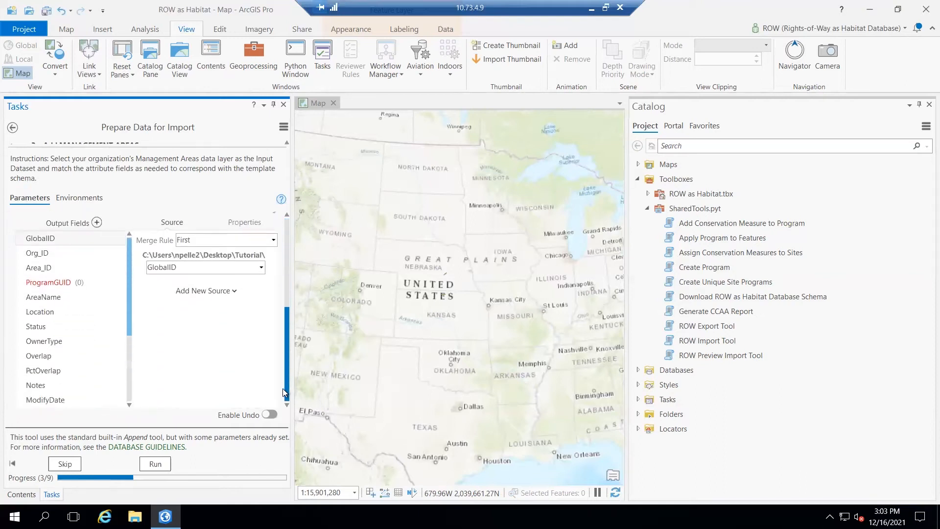
click(93, 284)
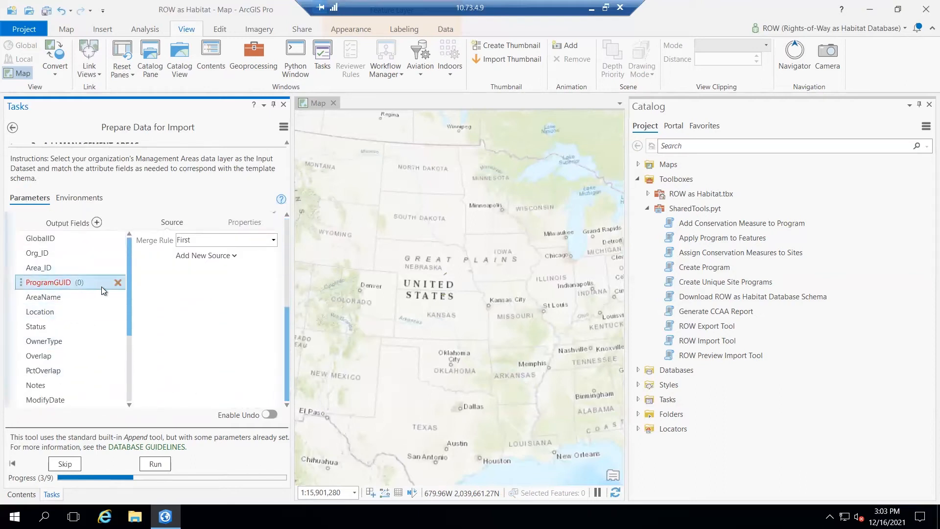
click(119, 282)
drag(130, 285, 128, 366)
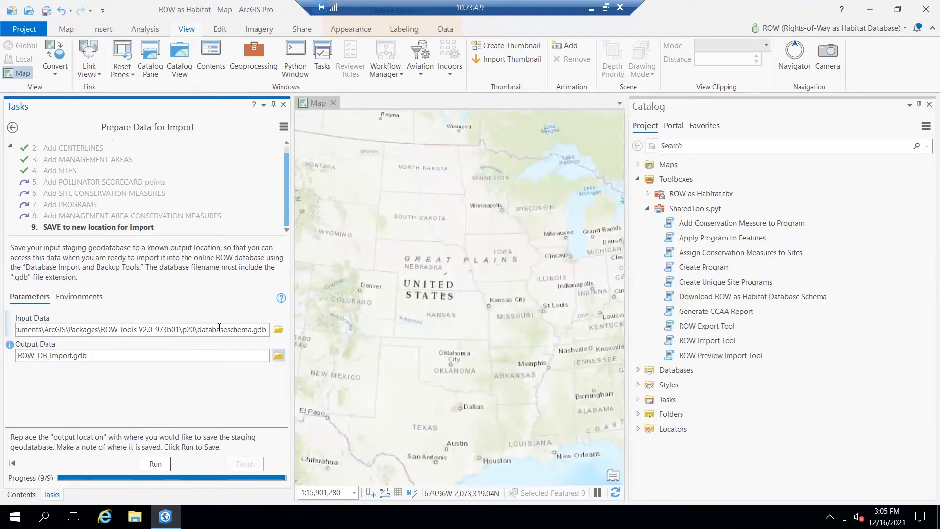
Save the staging geodatabase as Tutorial-DEMO-staging.gdb in the Tutorial folder and finish the Prepare Data for Import task
click(278, 356)
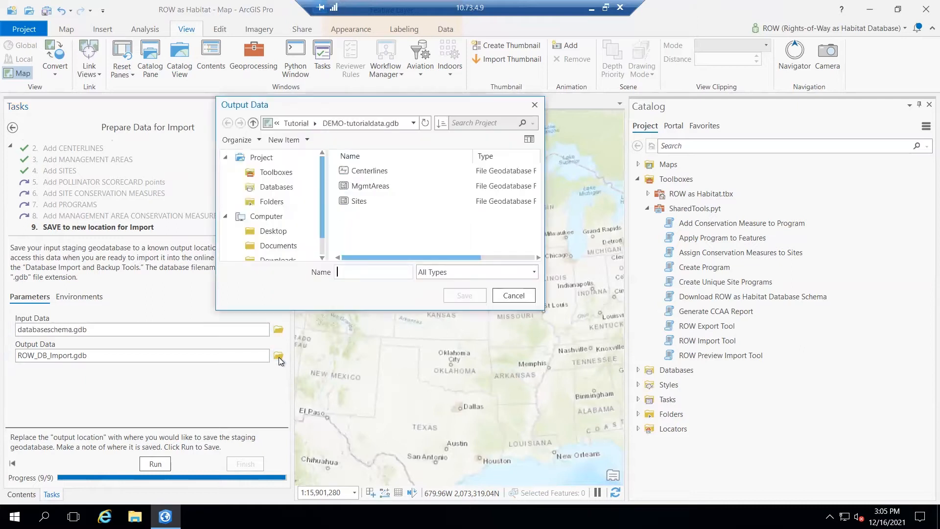
click(289, 123)
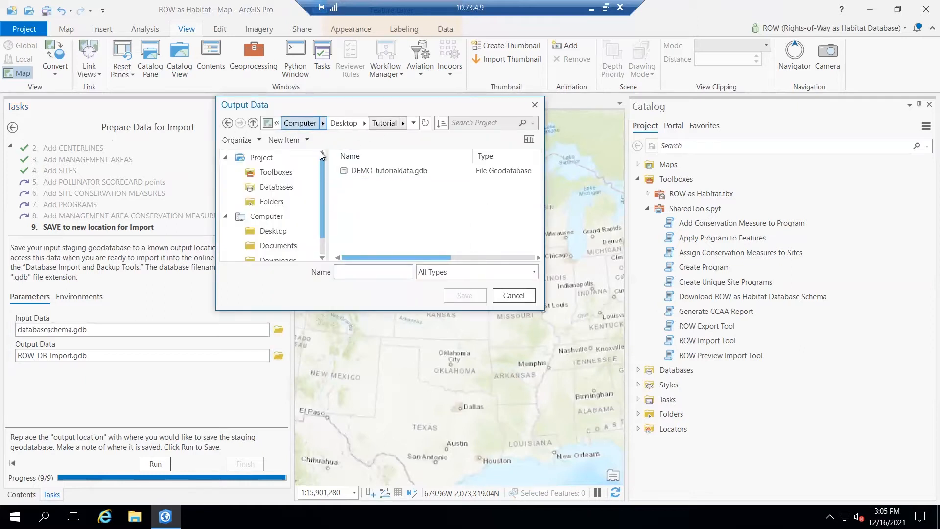
click(352, 273)
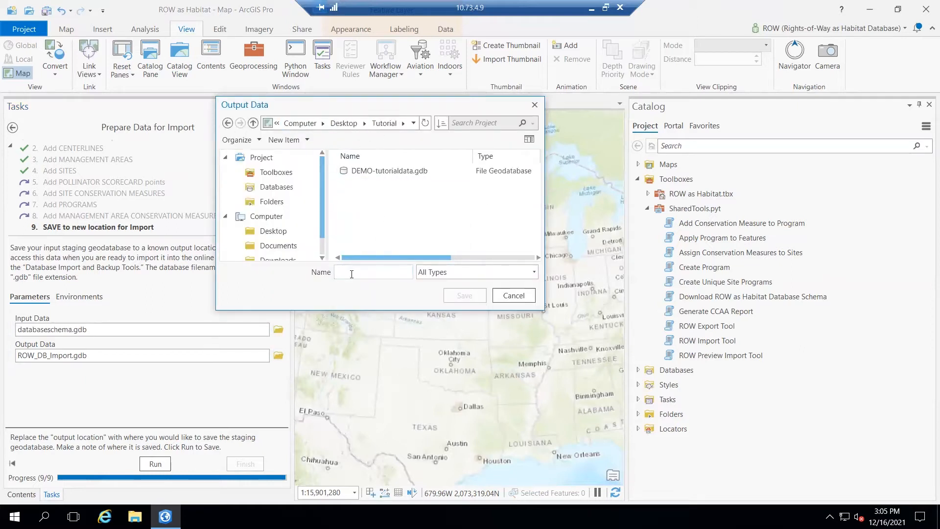
text(Tutorial-DEMO-staging.gdb)
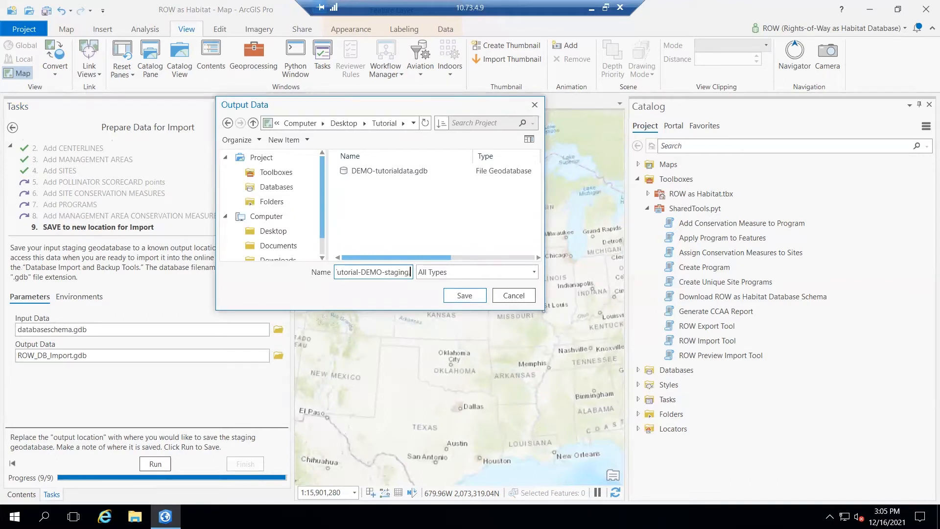
click(463, 295)
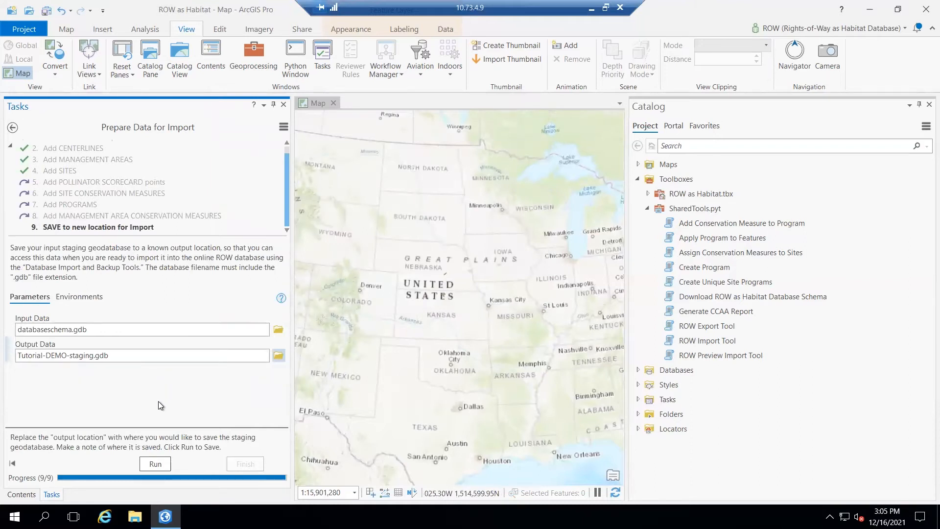
click(155, 464)
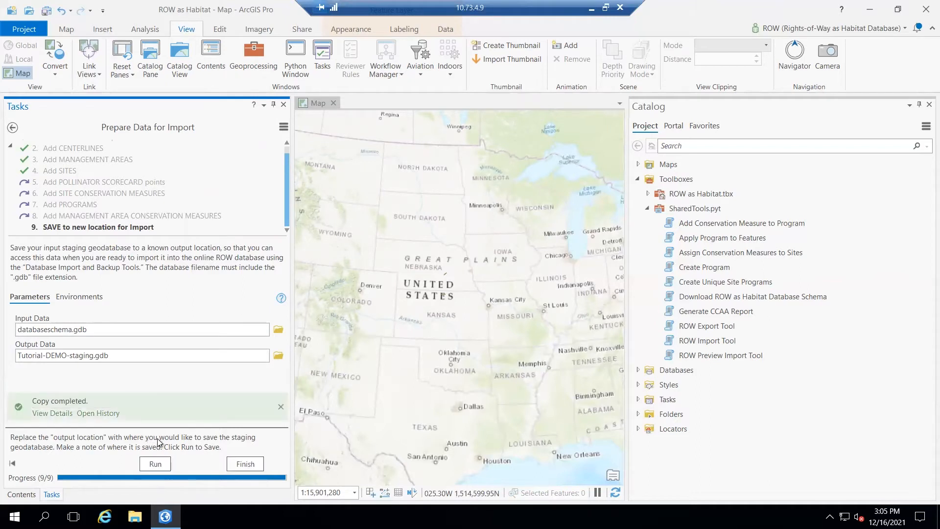
click(244, 465)
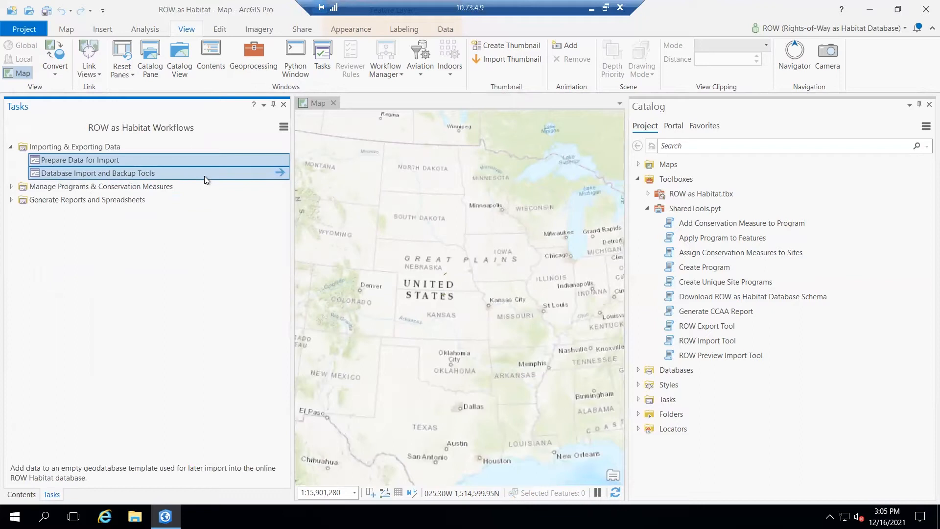
Open the Database Import and Backup Tools task and add REST_Org_Data from the portal's DEMO folder to the current map
mouse_move(280, 173)
click(279, 173)
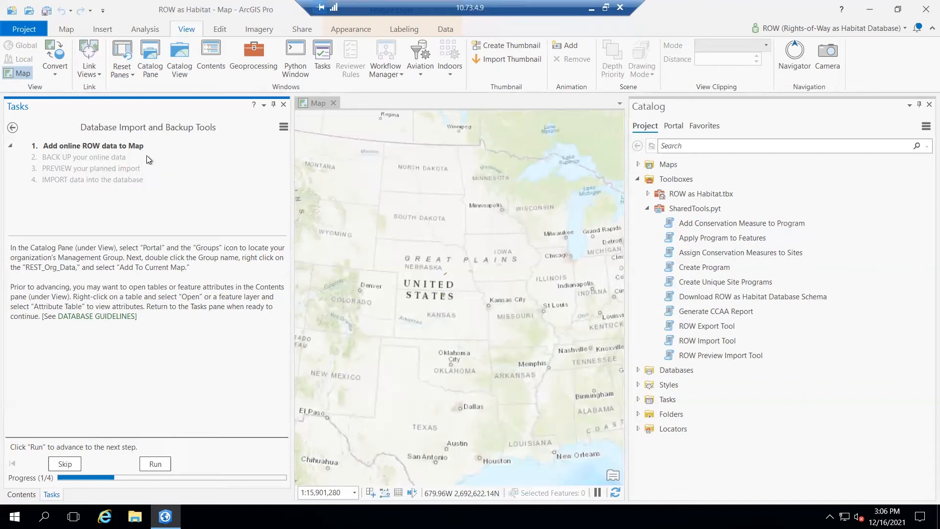
click(673, 127)
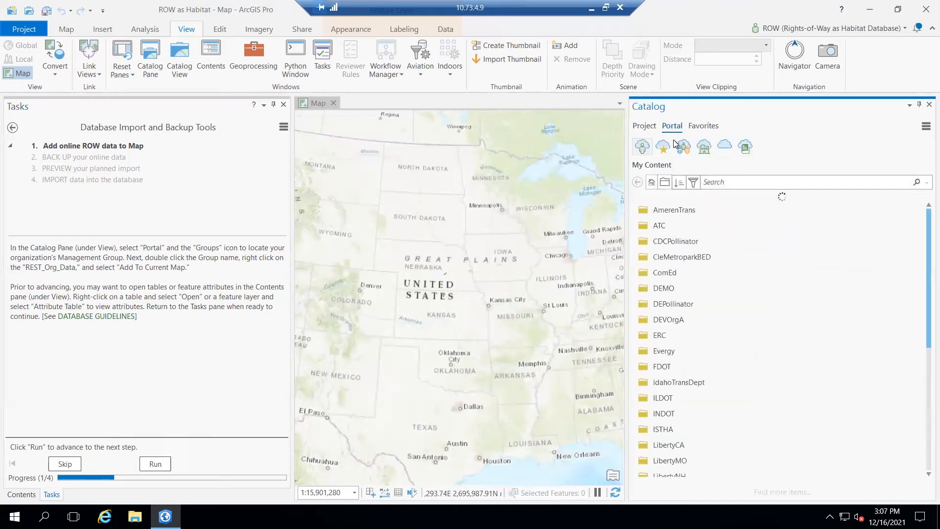
double_click(666, 281)
click(697, 252)
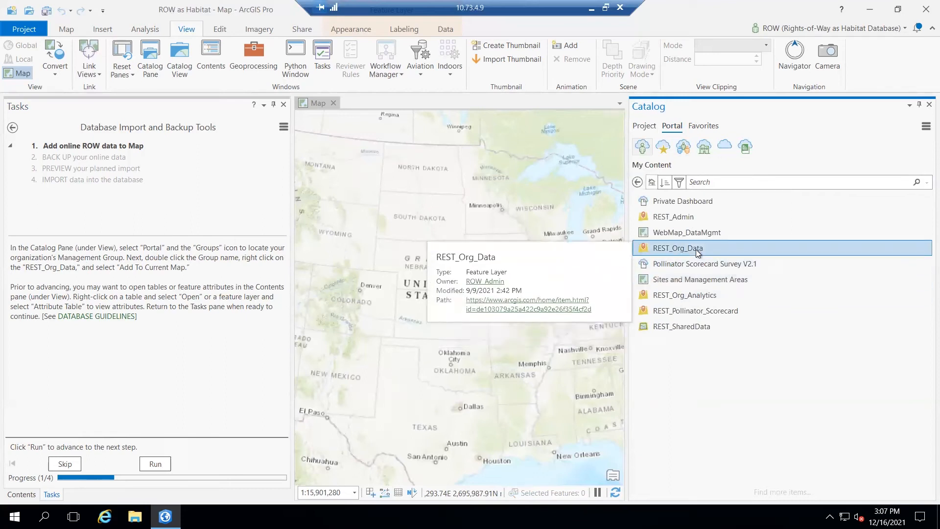
right_click(698, 252)
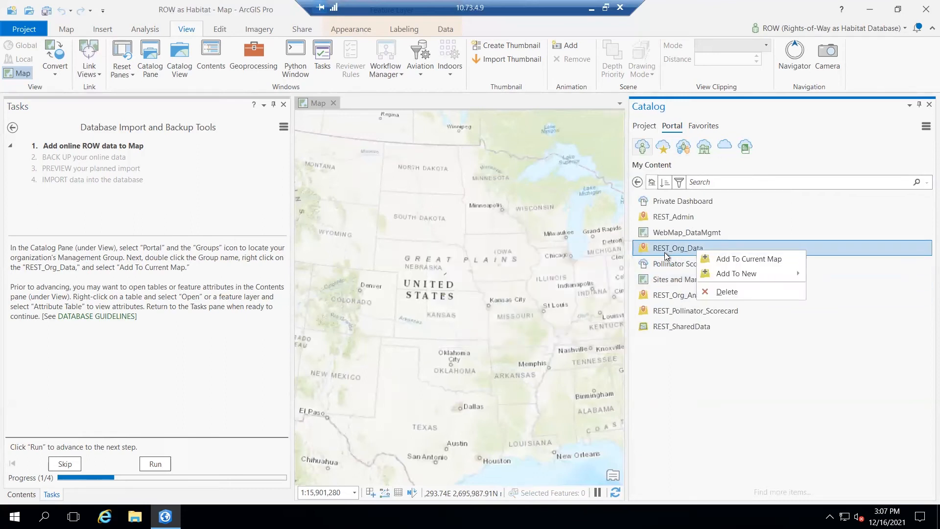
click(783, 260)
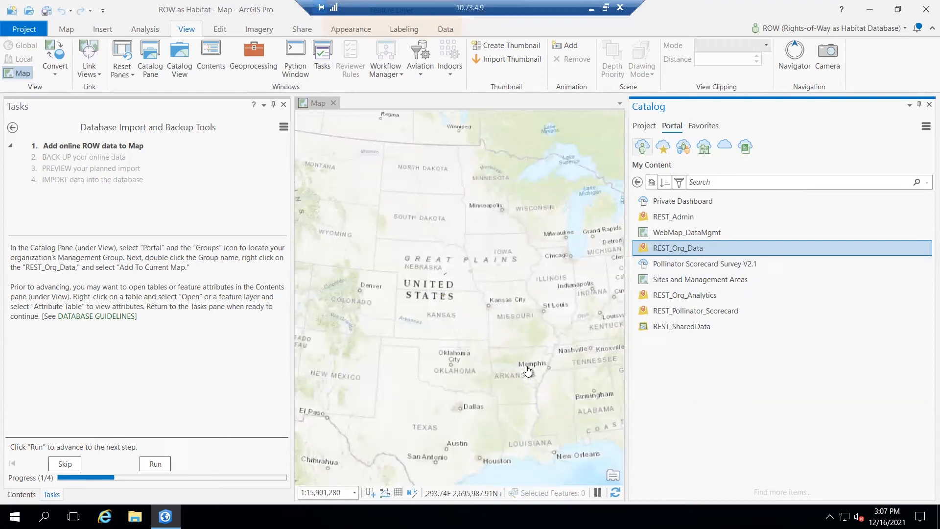
Advance to the backup step and back up the DEMO organization's online data to Template-DEMO-backup_12-16-21.gdb in the Tutorial folder
drag(549, 335, 446, 339)
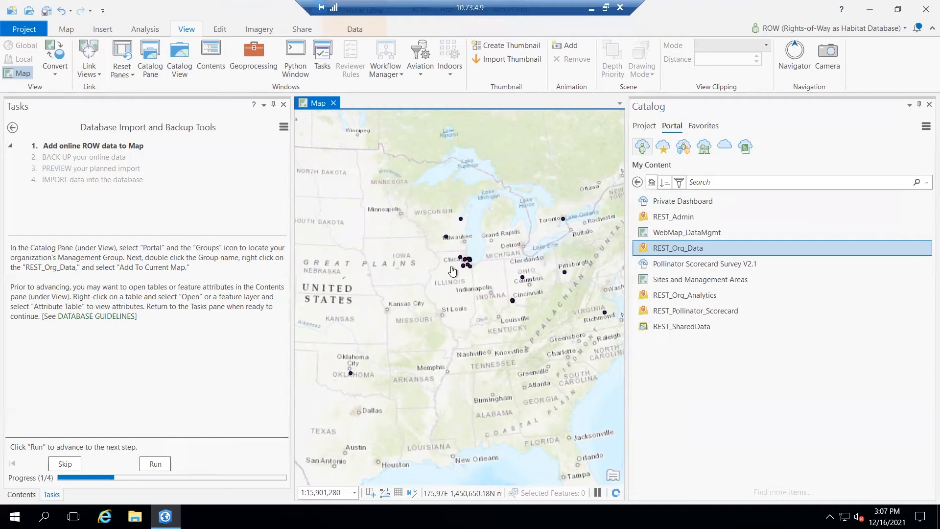
scroll(459, 269, up, 5)
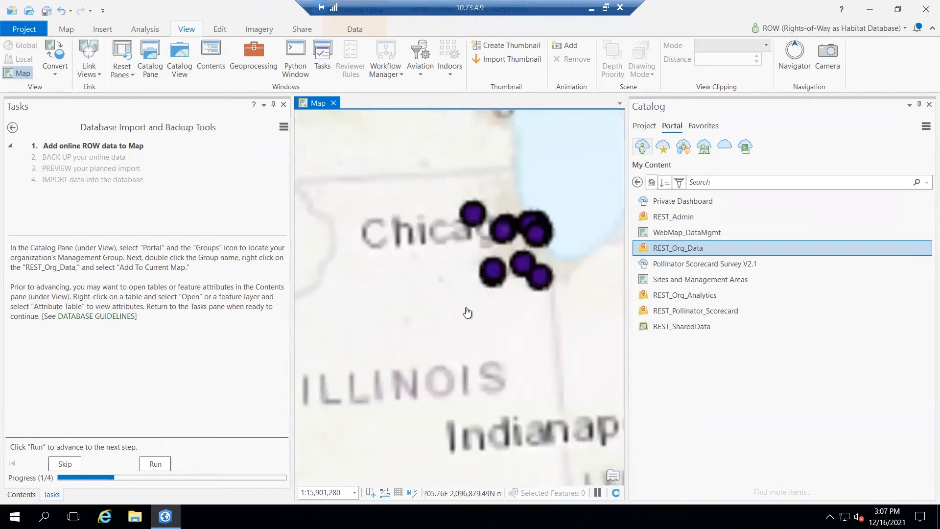
scroll(498, 376, down, 3)
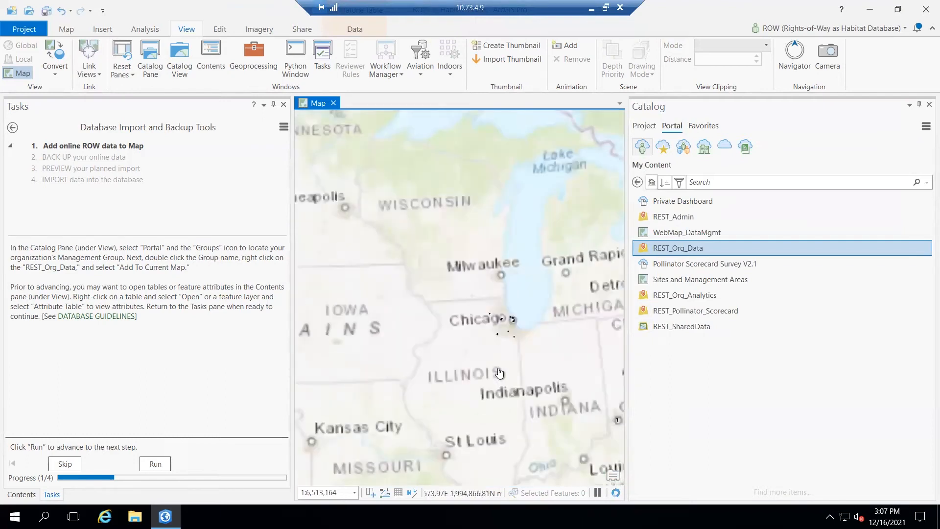
drag(434, 391, 499, 307)
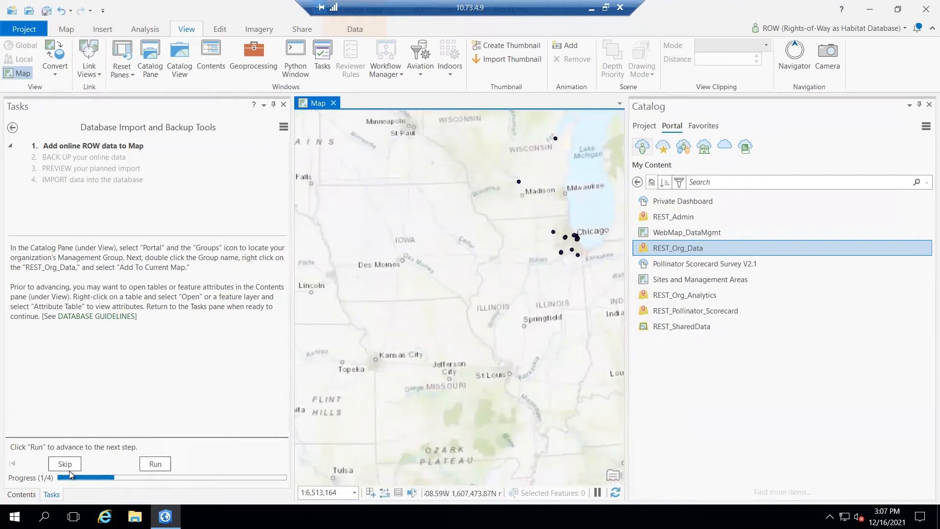
click(148, 464)
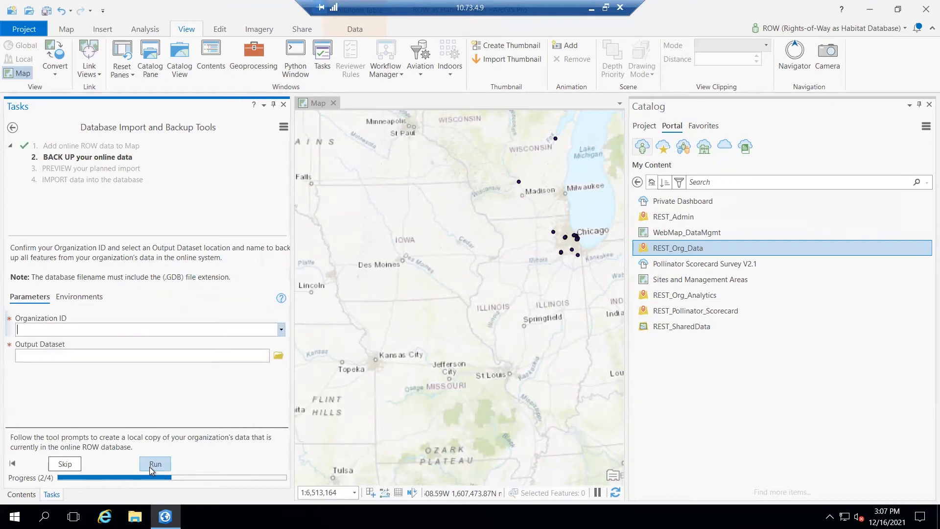
click(280, 328)
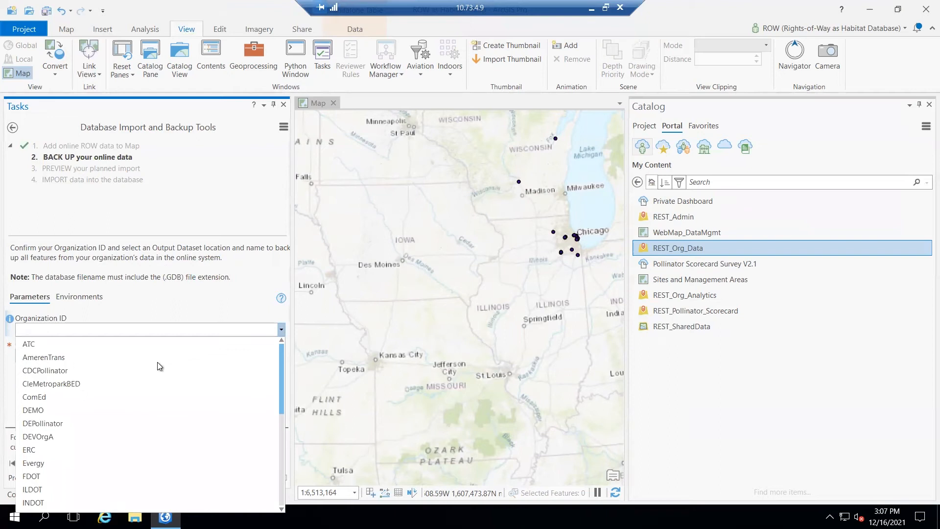
click(43, 408)
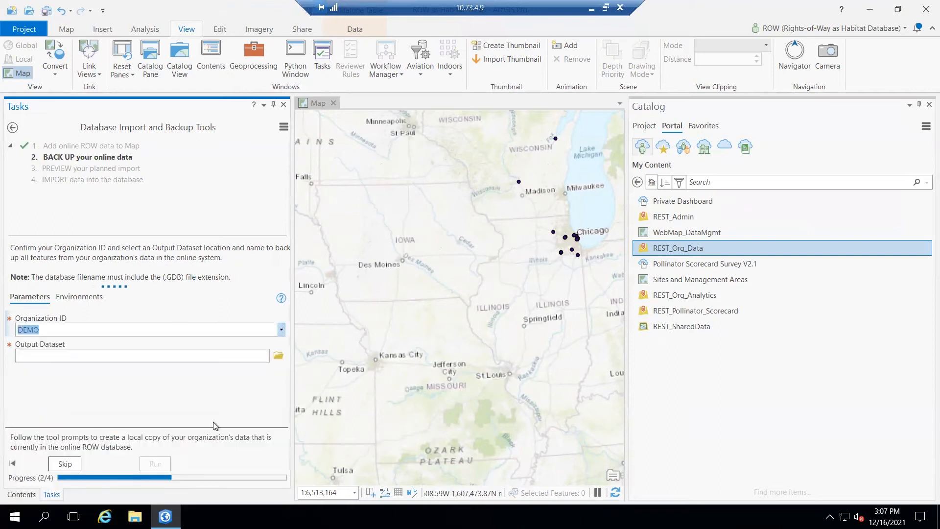
click(277, 355)
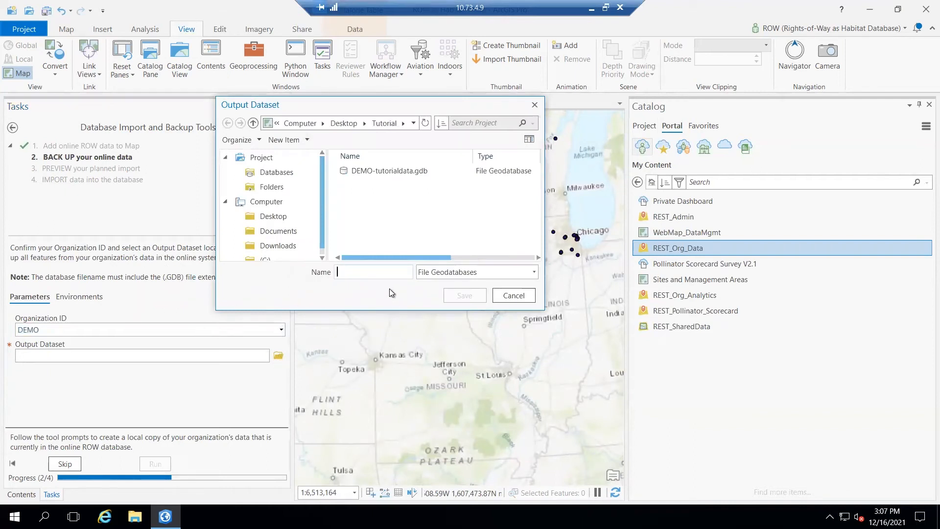
text(Template-DEMO)
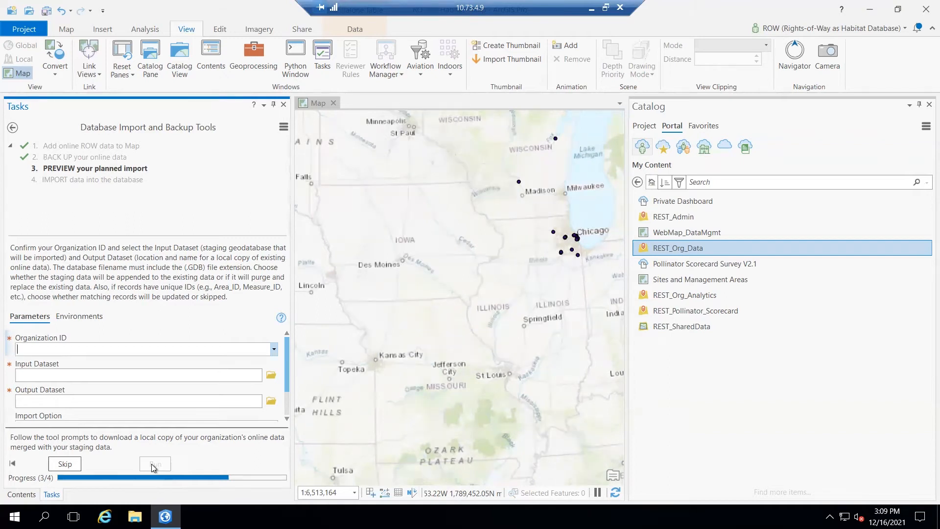
For the import preview, set the Organization ID to DEMO and choose Tutorial-DEMO-staging.gdb from the Tutorial folder as input dataset
click(274, 349)
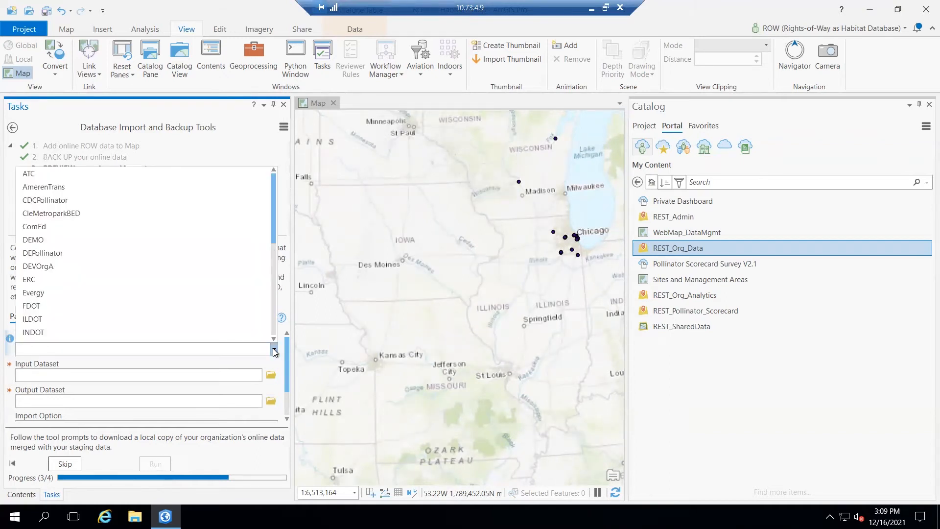
click(48, 241)
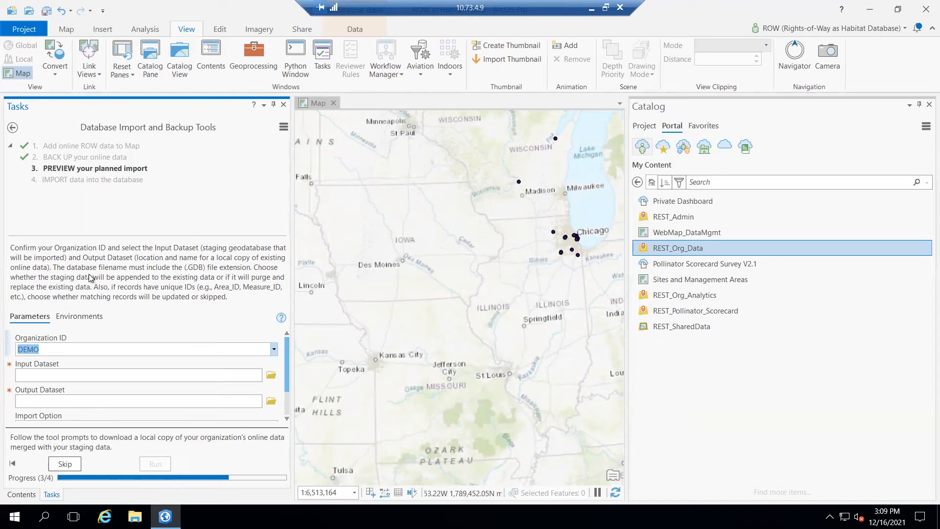
click(271, 375)
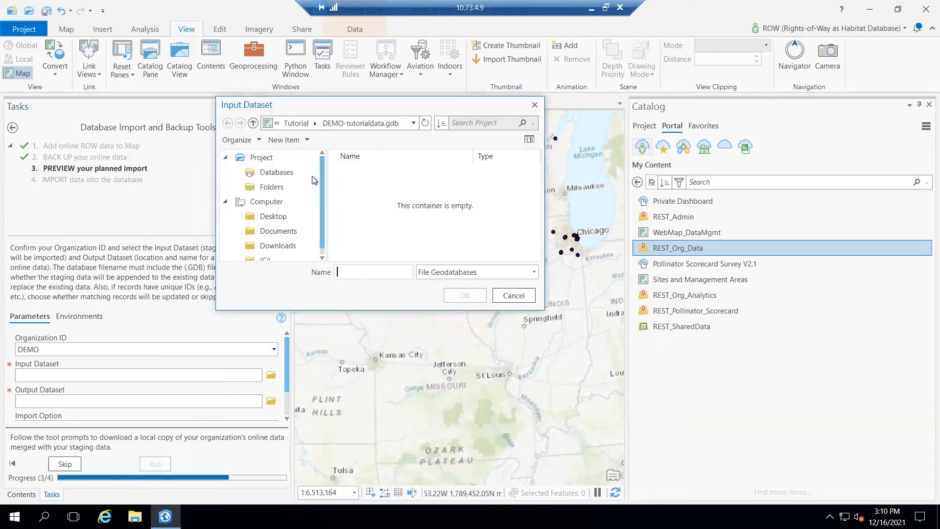
click(299, 126)
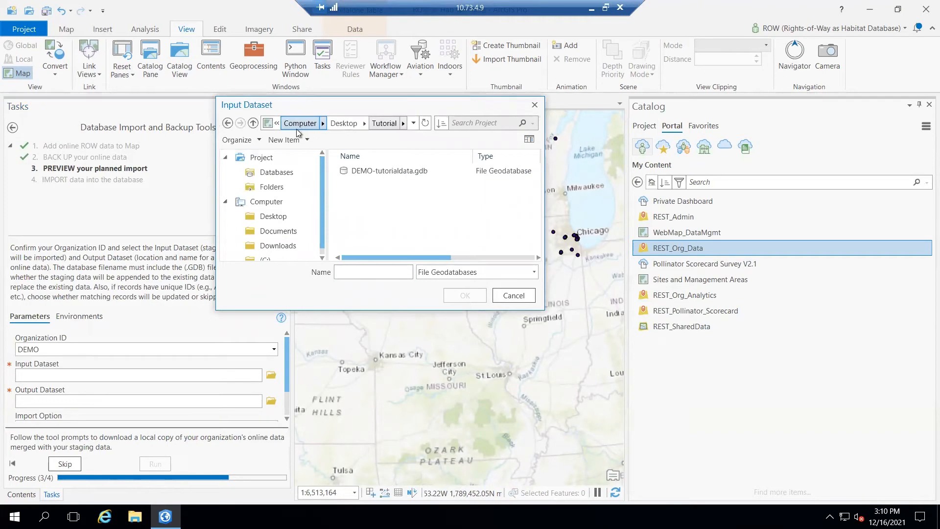
click(343, 125)
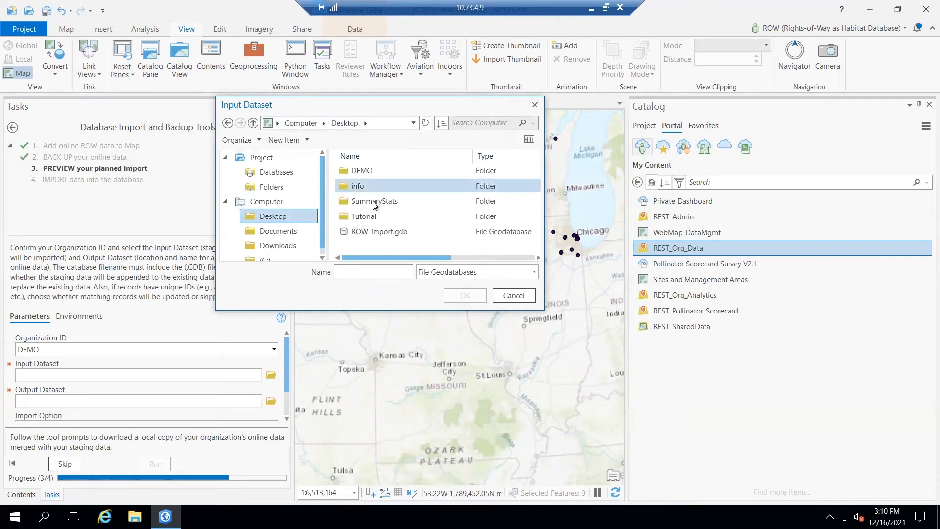
double_click(373, 219)
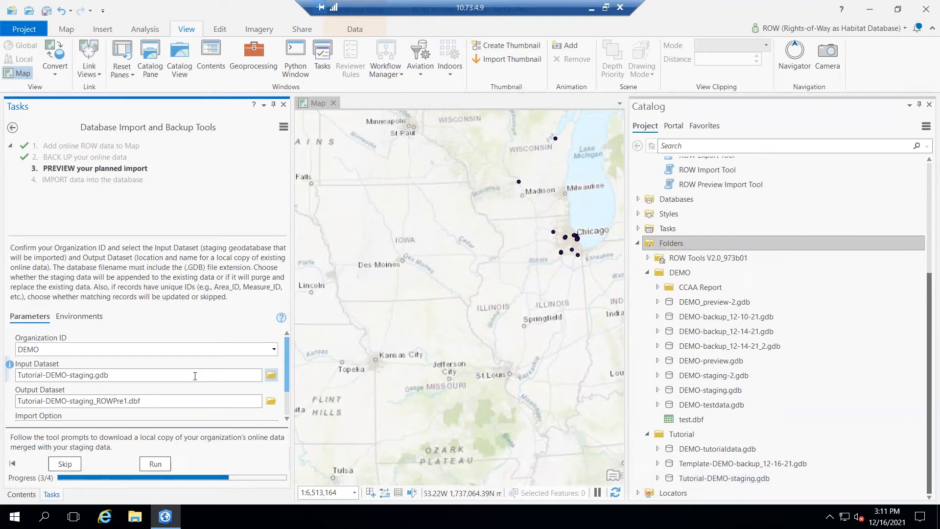
Set the preview's output dataset to Tutorial-DEMO-preview.gdb in the Tutorial folder and run it with the Append import option
scroll(210, 391, down, 2)
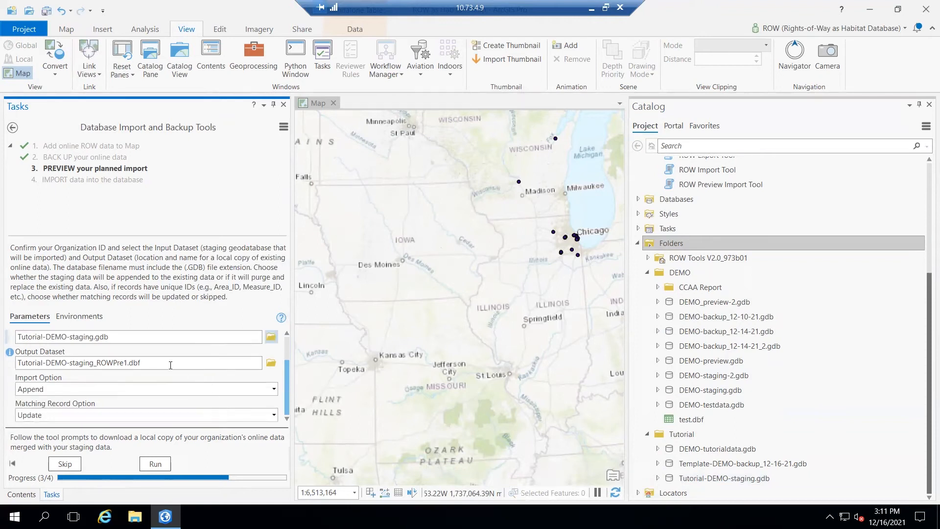
click(272, 363)
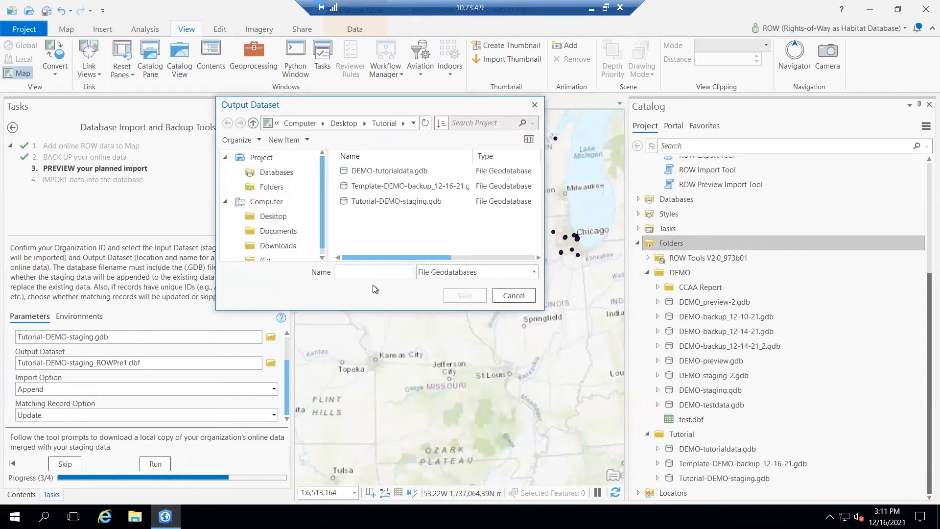
text(Tutorial)
text(-DEMO-pr)
text(eview.gdb)
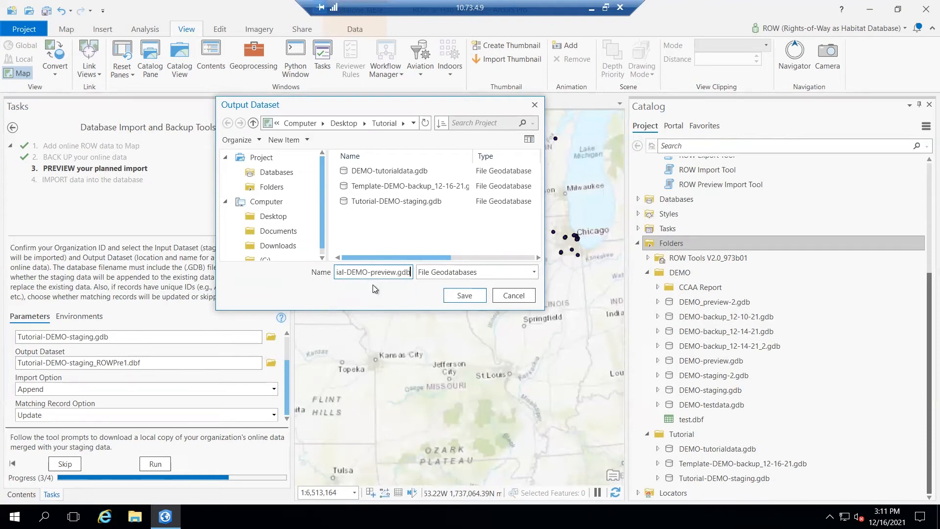
click(465, 295)
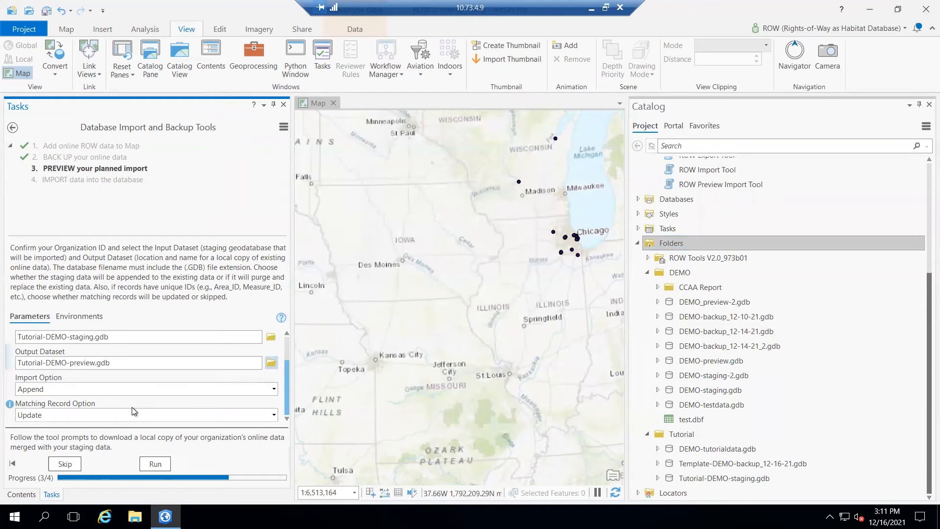
click(274, 390)
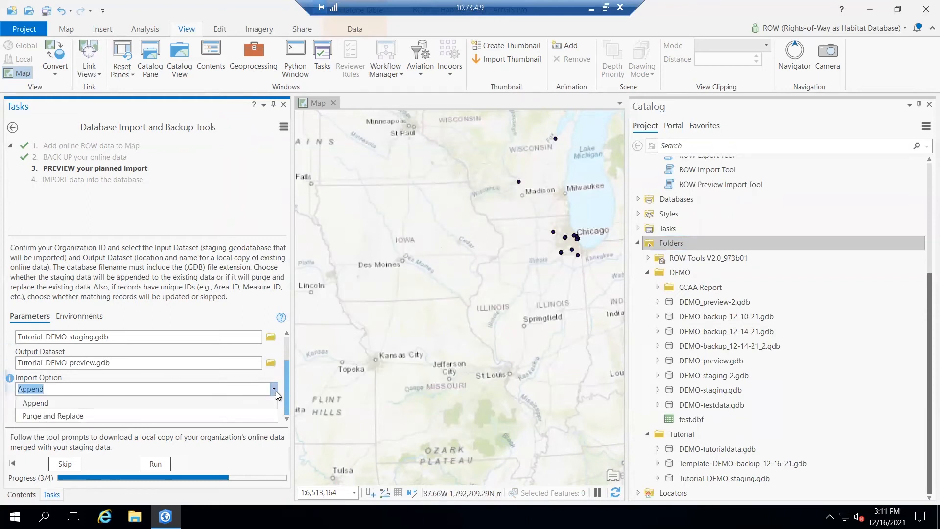
click(219, 406)
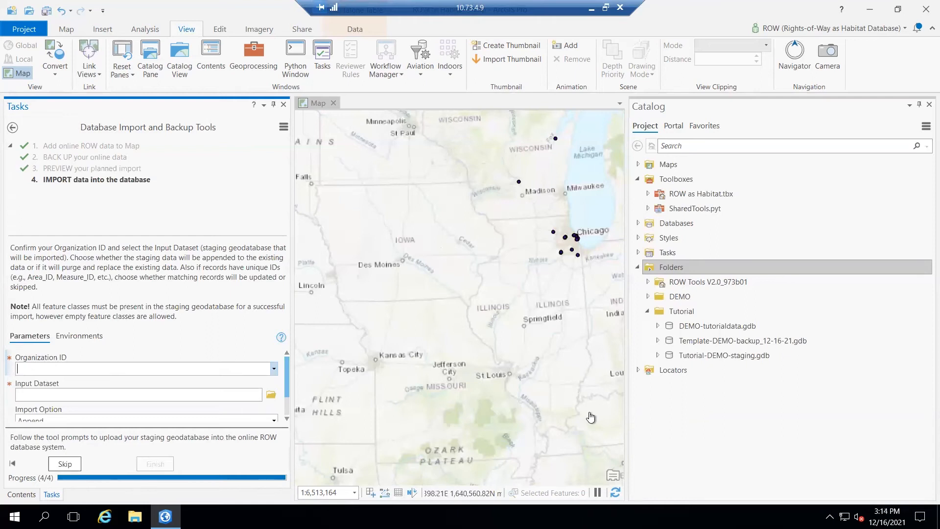
Refresh the Tutorial folder in the project catalog
click(679, 314)
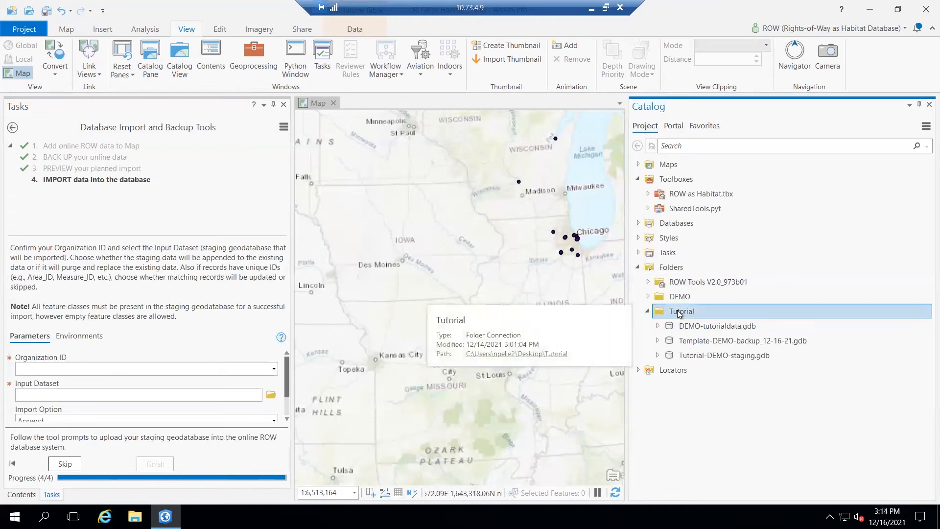
right_click(680, 313)
click(722, 395)
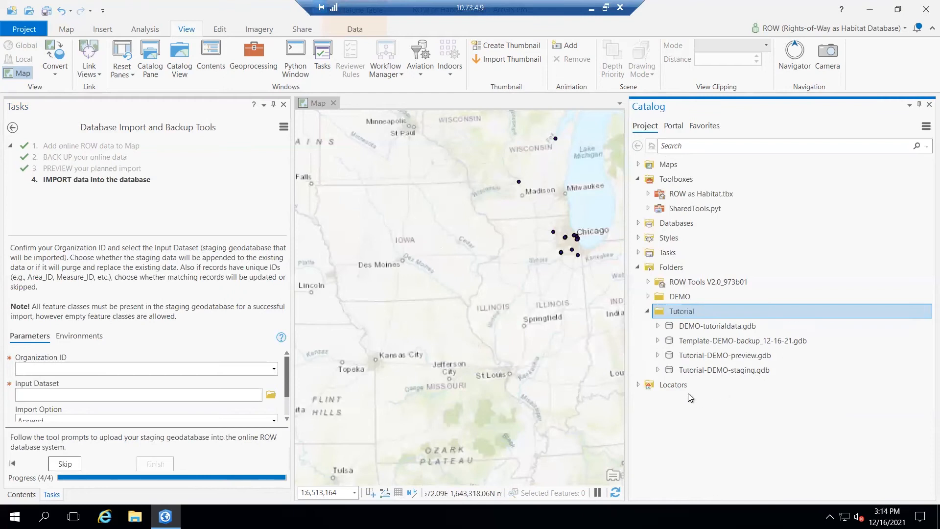
Add the Centerline feature class from Tutorial-DEMO-preview.gdb to the map and open its attribute table
click(657, 355)
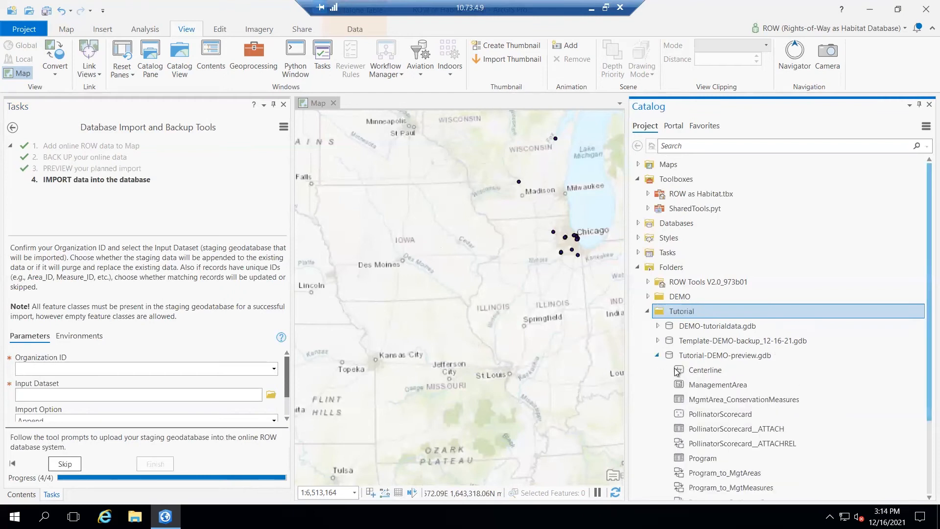
scroll(705, 414, down, 2)
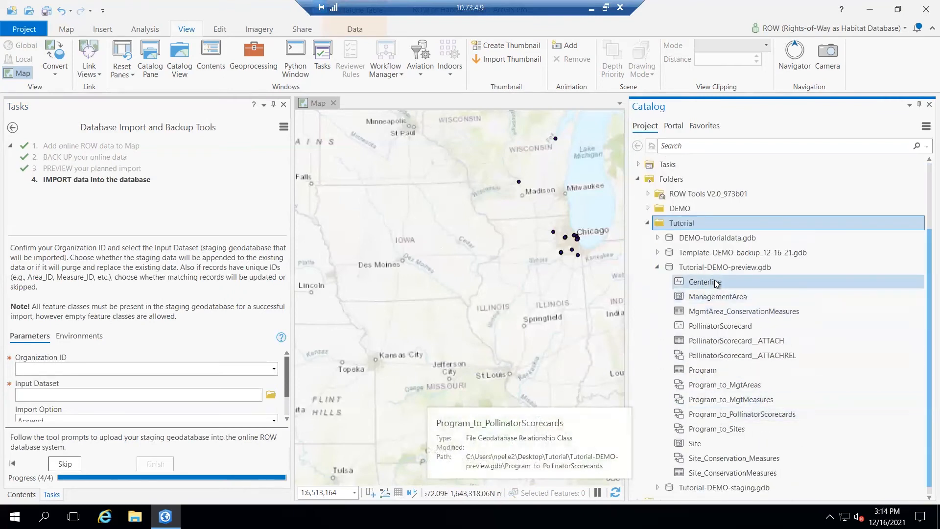
drag(714, 283, 478, 240)
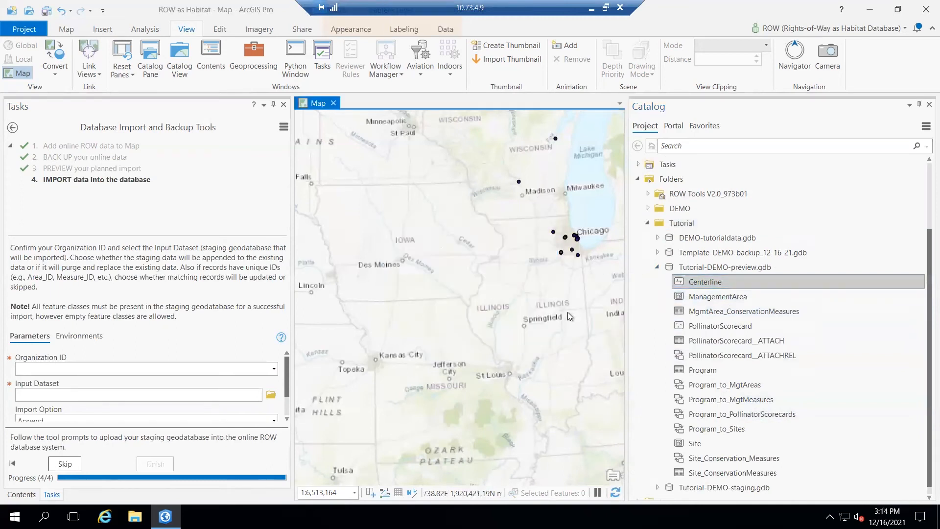
click(21, 494)
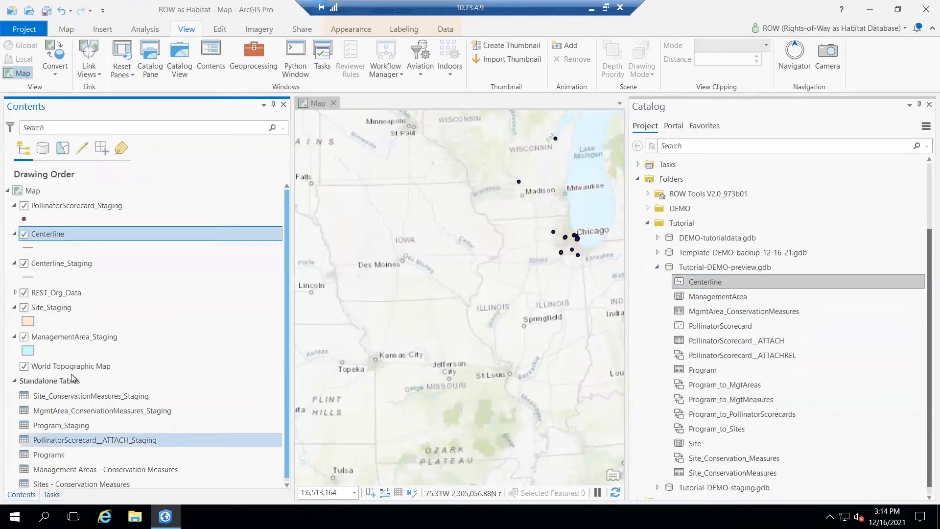
right_click(47, 234)
click(98, 173)
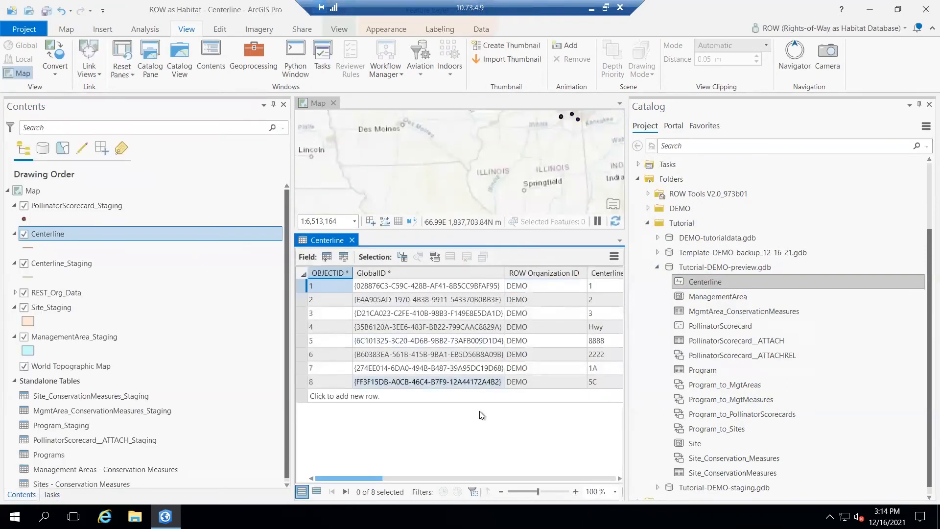
Inspect the Centerline preview table by selecting the rows for centerlines 1A and 5C
drag(369, 480, 331, 480)
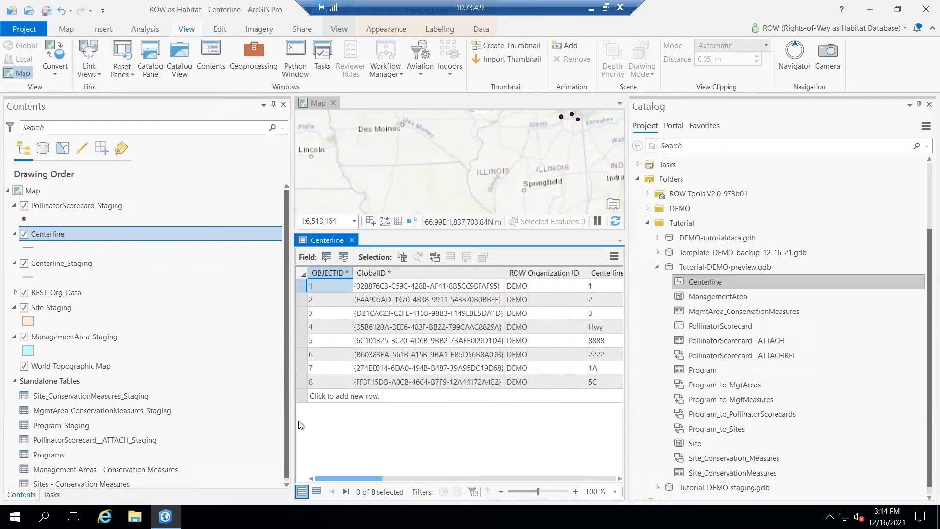
click(304, 368)
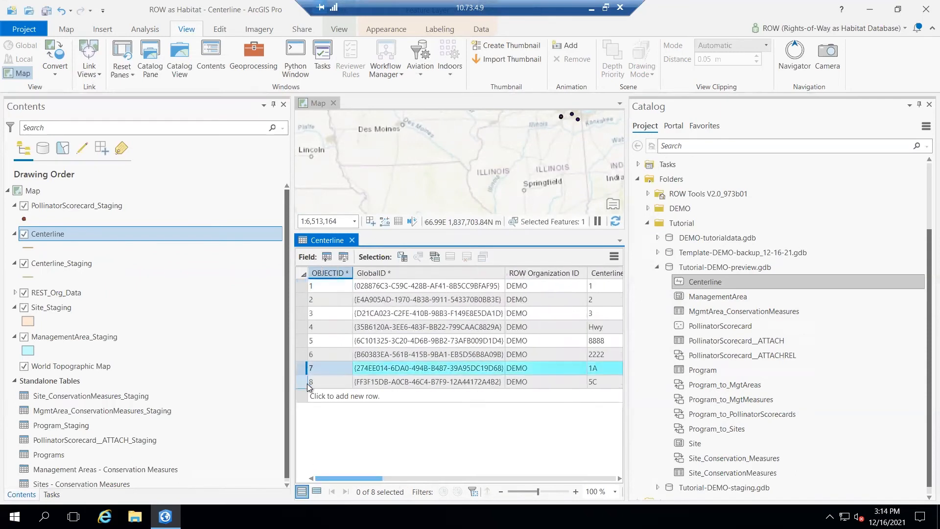
click(307, 383)
drag(360, 478, 324, 480)
Add the ManagementArea feature class from Tutorial-DEMO-preview.gdb to the map
drag(718, 296, 384, 184)
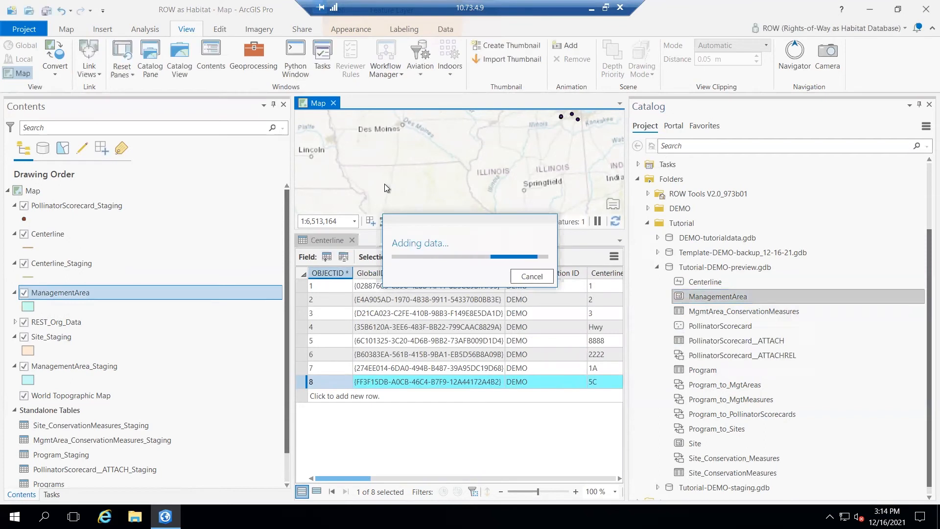
right_click(71, 295)
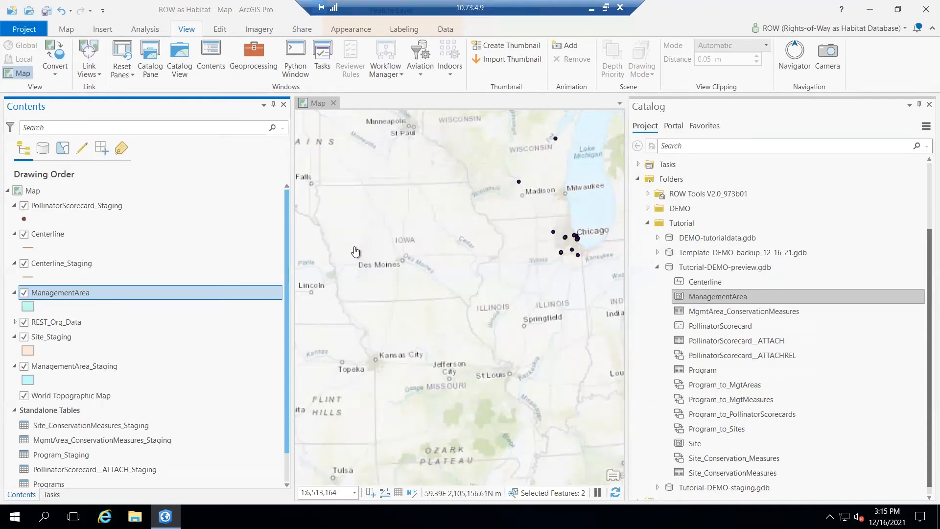
For the database import, set the Organization ID to DEMO and choose Tutorial-DEMO-staging.gdb as the input dataset
click(55, 495)
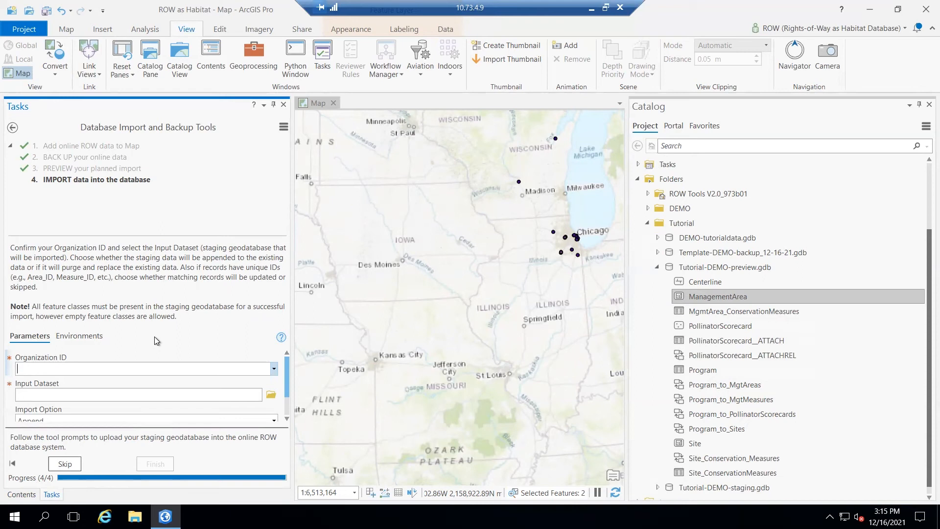
click(274, 369)
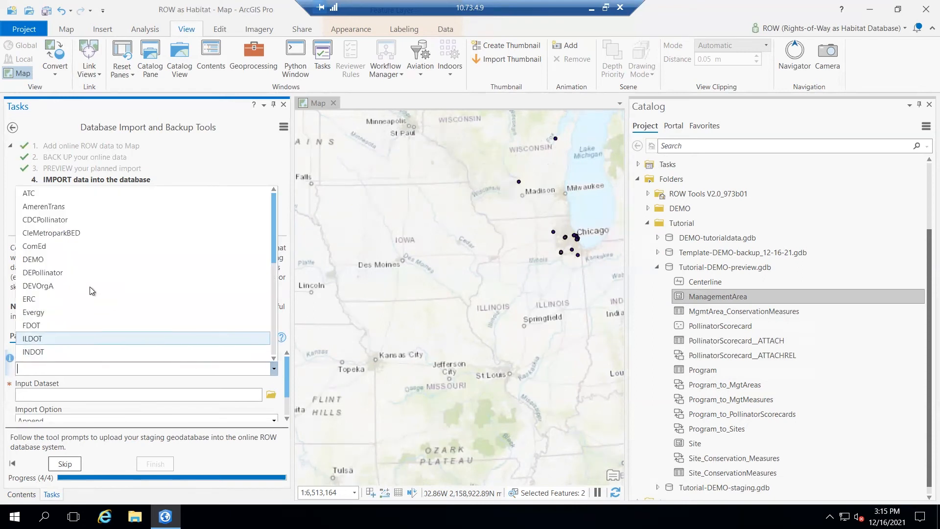
click(69, 260)
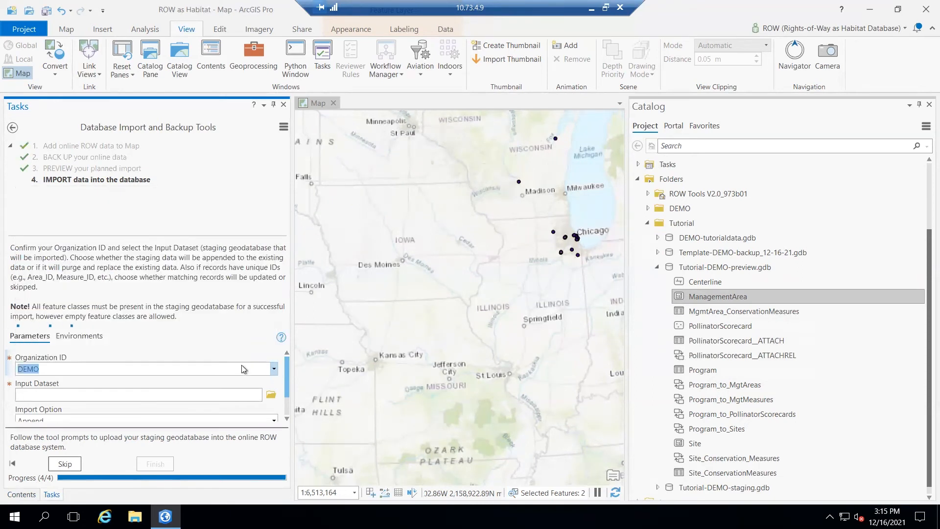
click(271, 396)
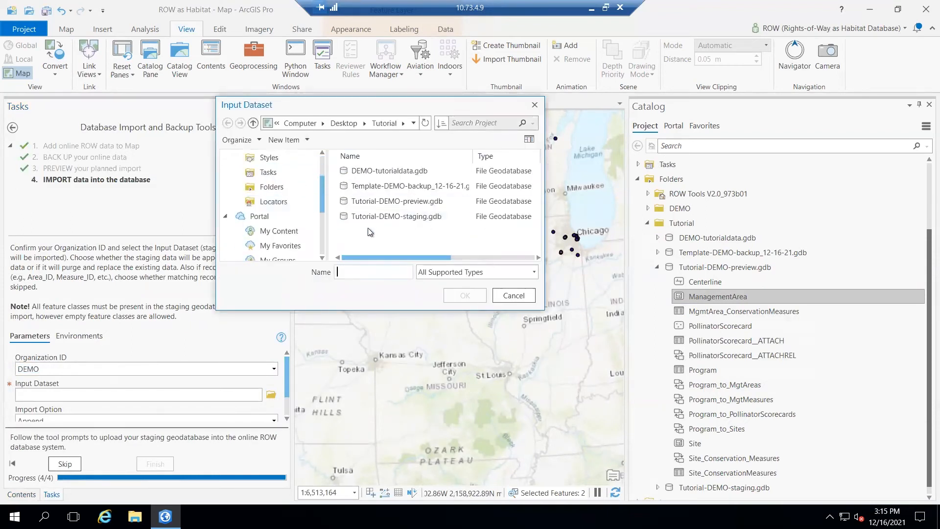
click(388, 219)
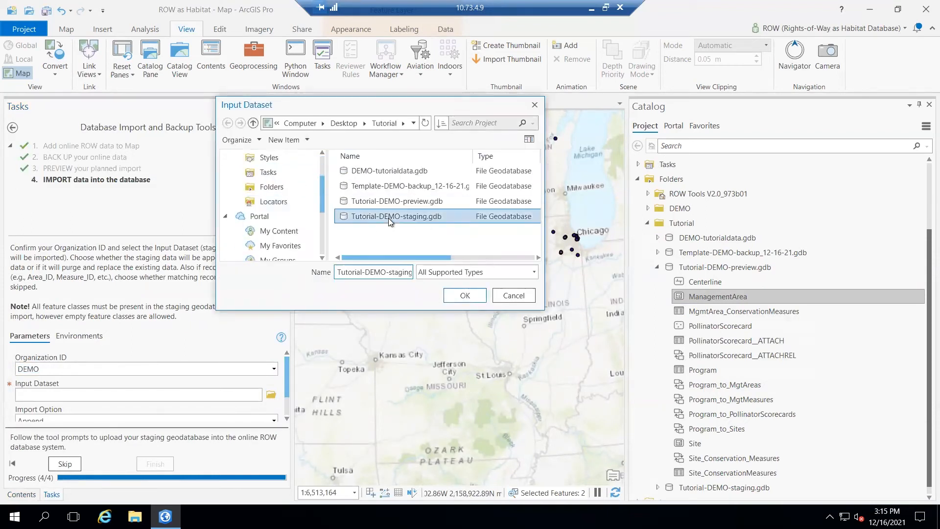
click(460, 297)
Run the import into the database with the Append import option and the Update matching record option, and finish the task
scroll(283, 383, down, 2)
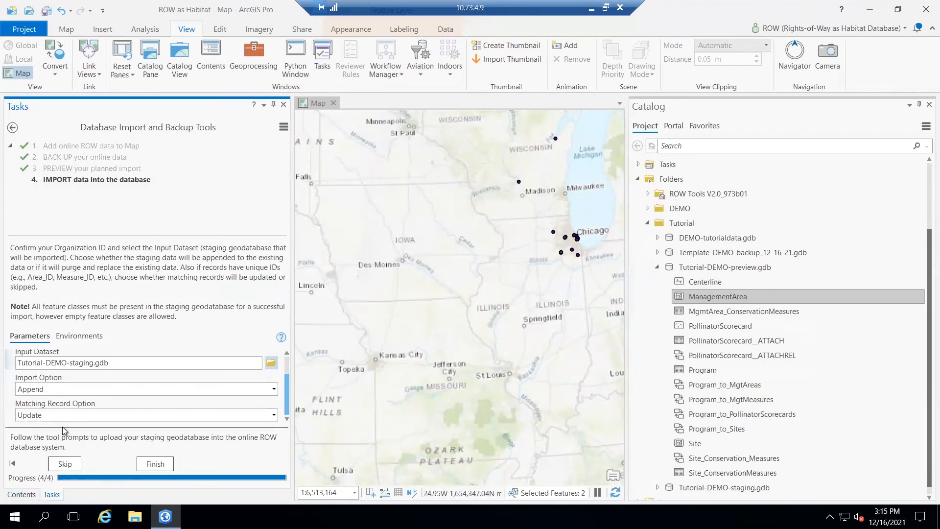
click(165, 463)
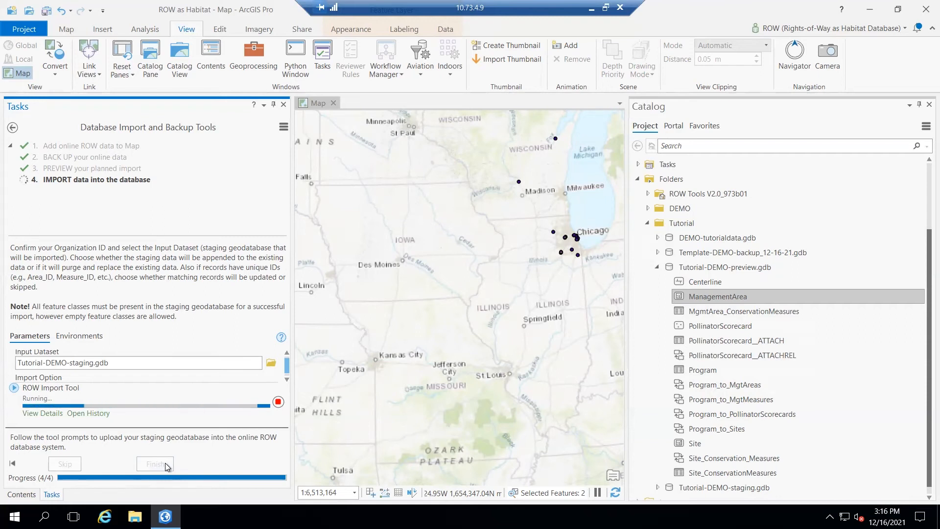
click(155, 464)
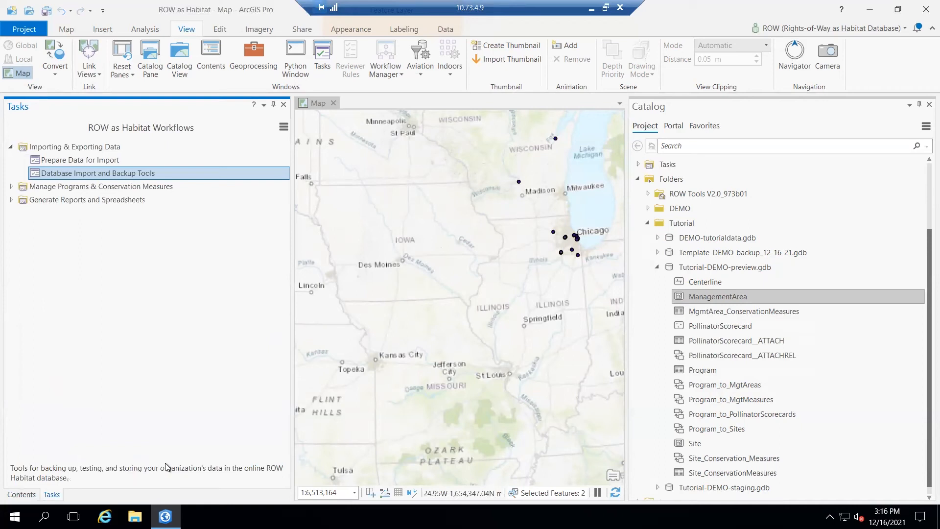
Add REST_Org_Data from the DEMO folder of the portal content to the current map
click(657, 266)
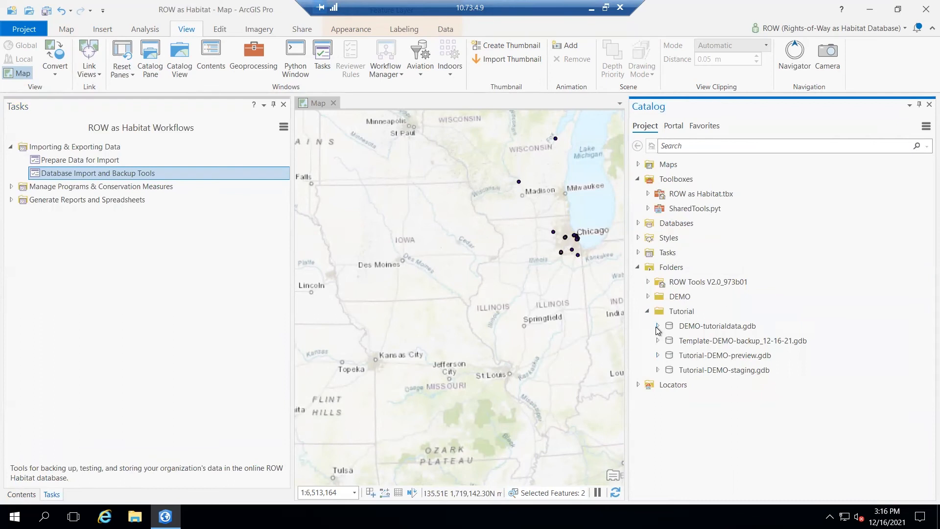
click(678, 126)
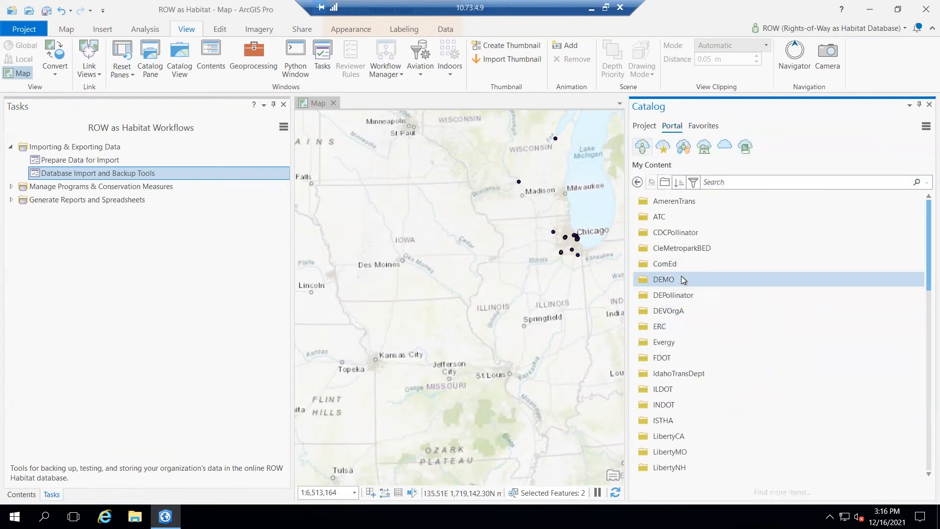
double_click(671, 280)
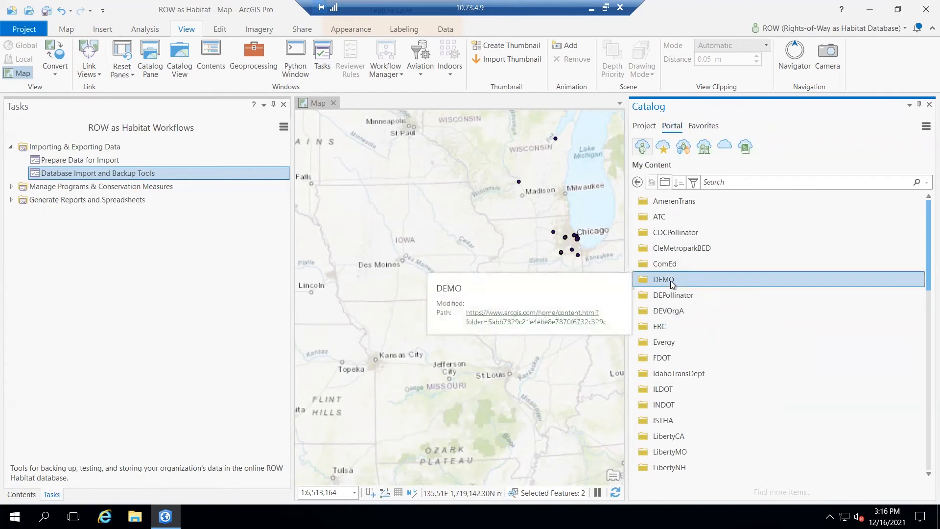
click(698, 246)
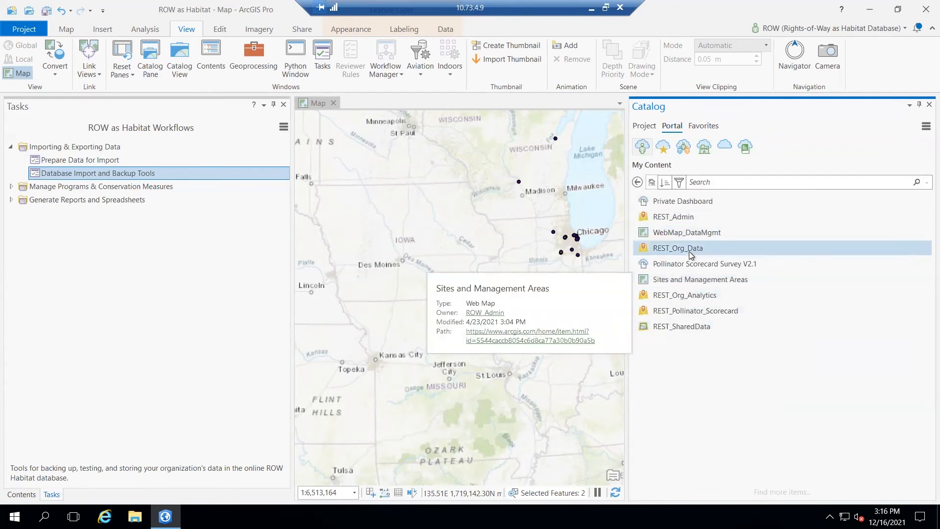
right_click(689, 251)
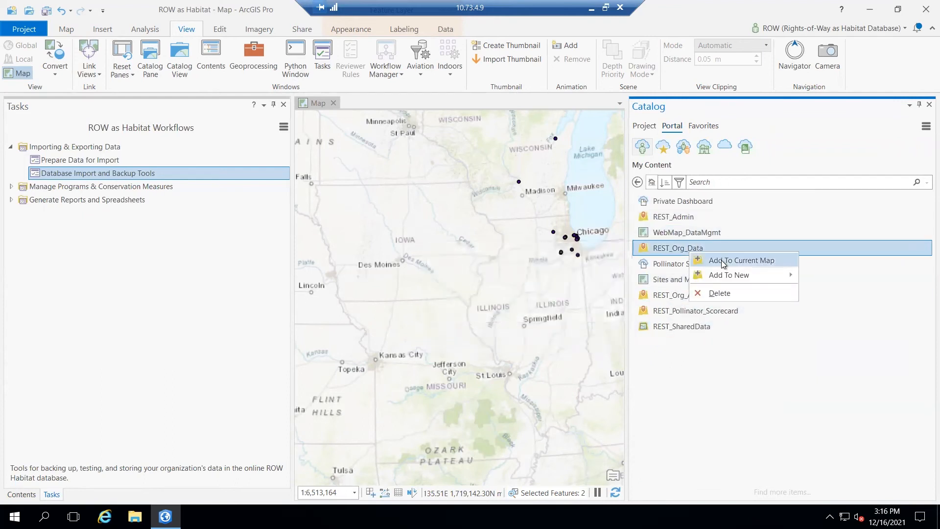
click(721, 260)
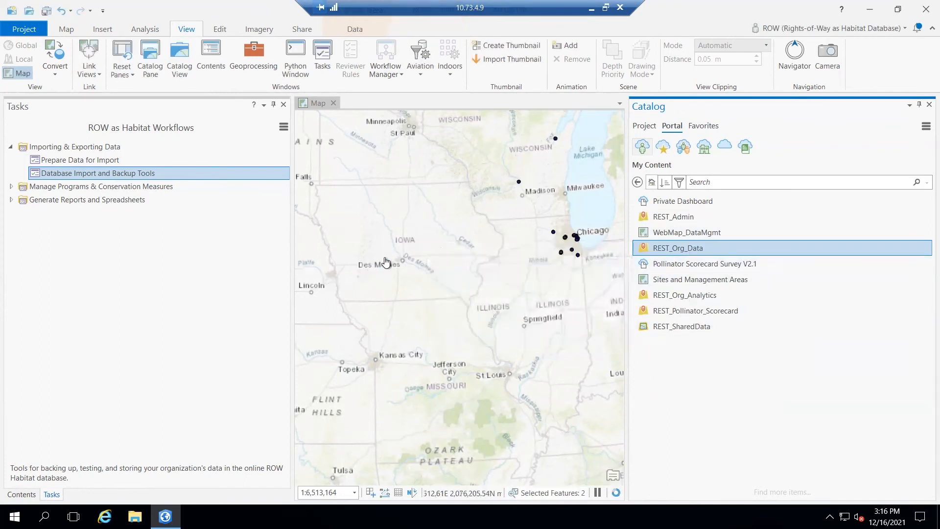
Expand the newly added REST_Org_Data group and open the attribute table of its Centerlines layer
scroll(394, 278, up, 2)
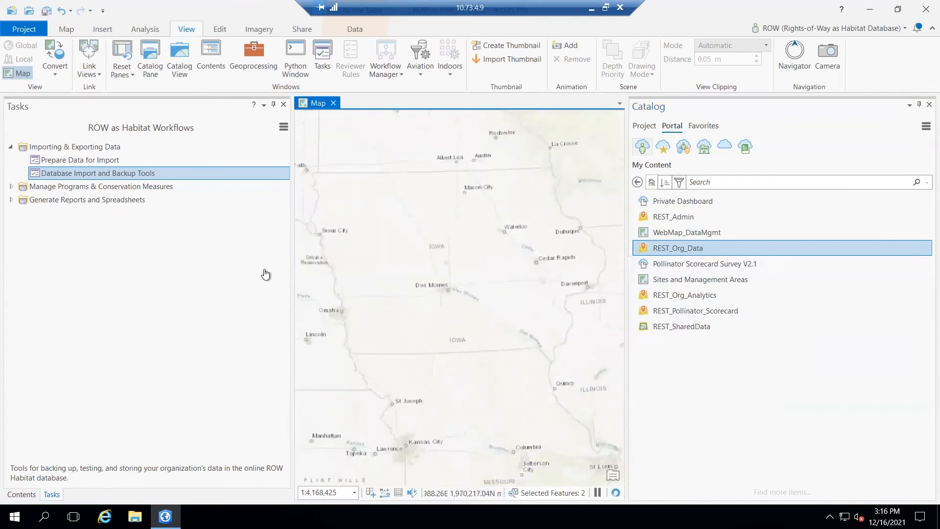
click(22, 495)
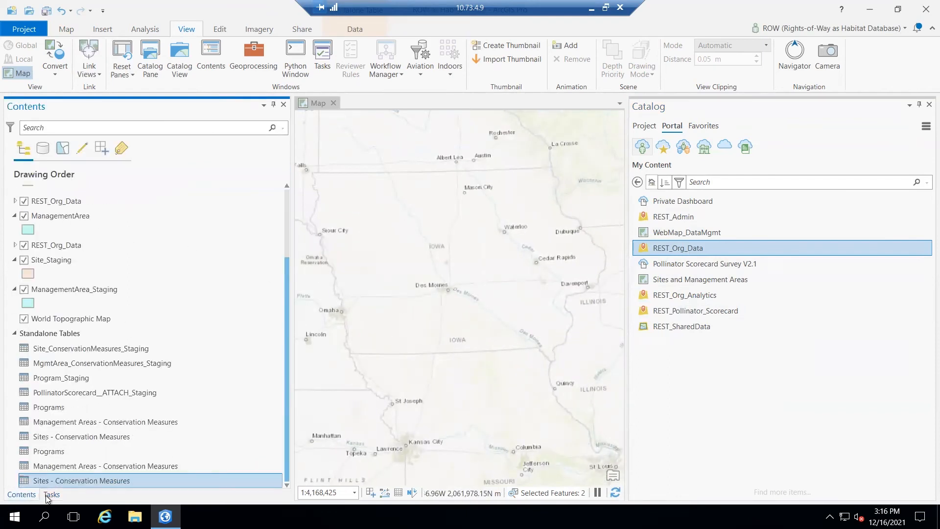
scroll(95, 336, up, 3)
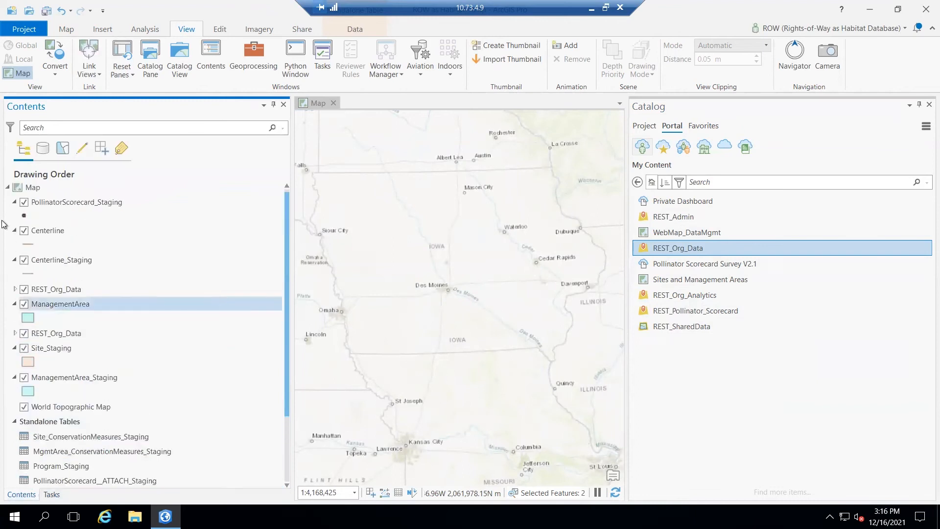
click(15, 289)
scroll(83, 327, down, 1)
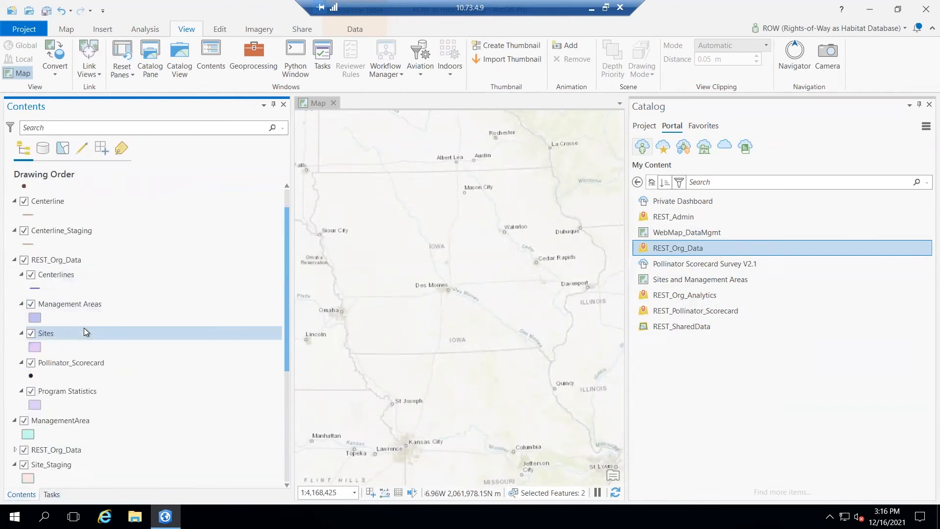
right_click(52, 277)
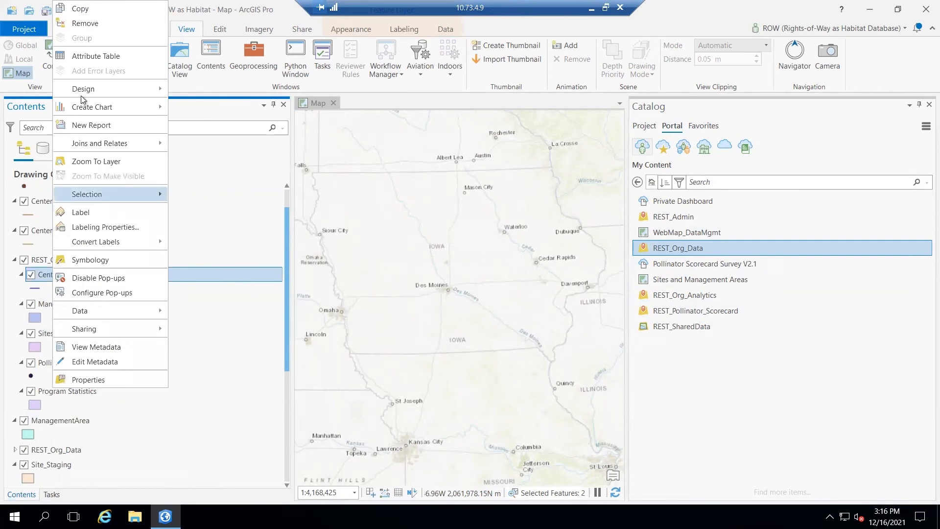
click(92, 56)
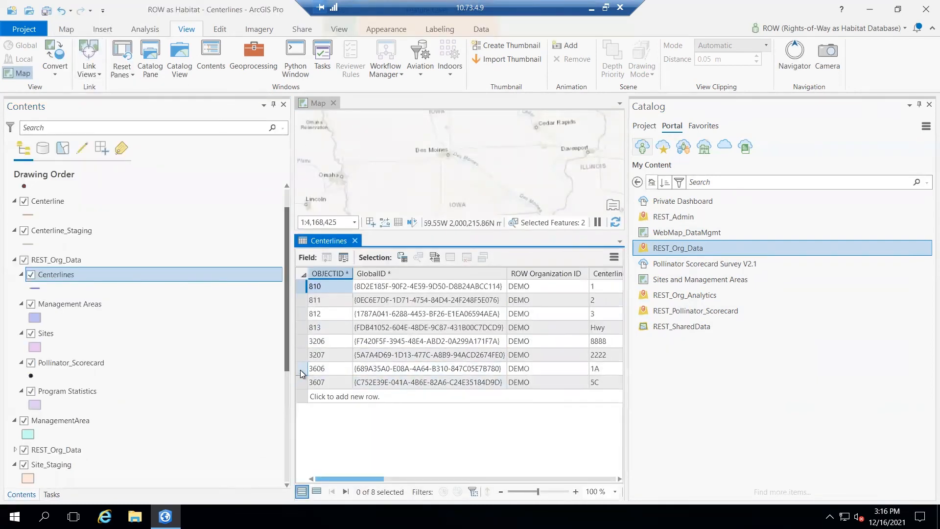
Select centerline 1A in the Centerlines table, zoom the map to it and enlarge the map view
click(301, 370)
right_click(301, 373)
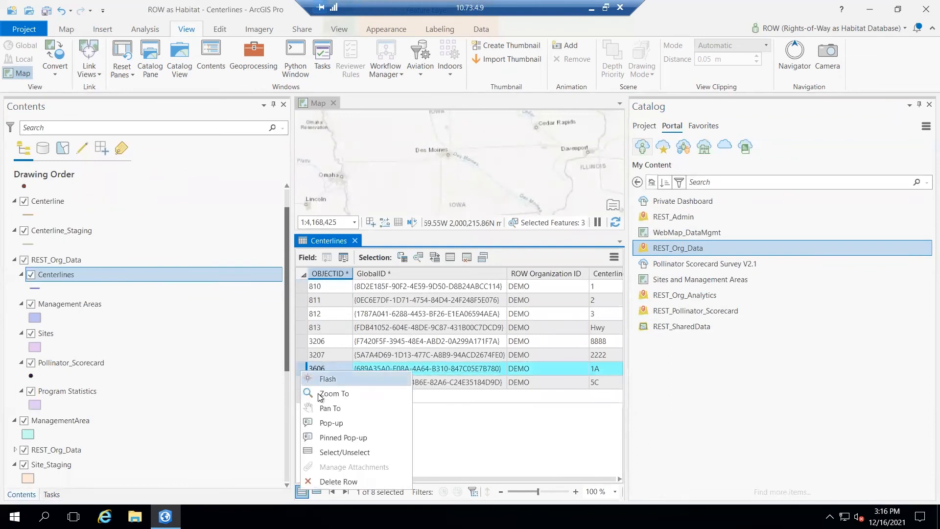
click(338, 388)
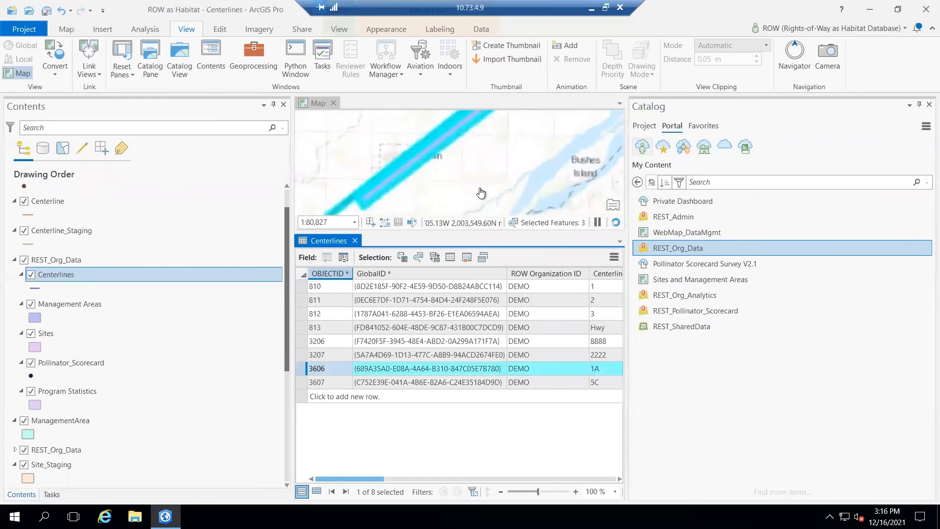
drag(465, 232, 471, 424)
drag(626, 135, 823, 133)
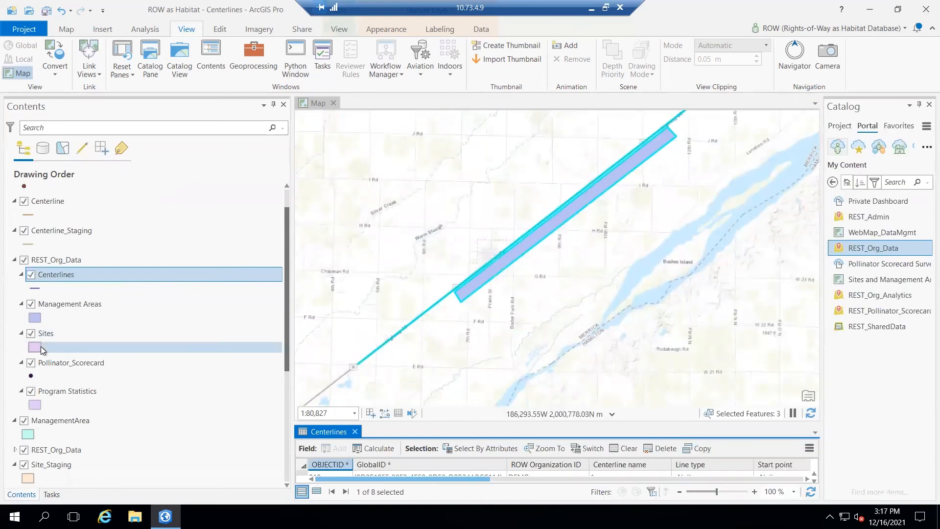
Open the attribute table of the Sites layer in REST_Org_Data and enlarge it to show its records
click(53, 332)
right_click(54, 333)
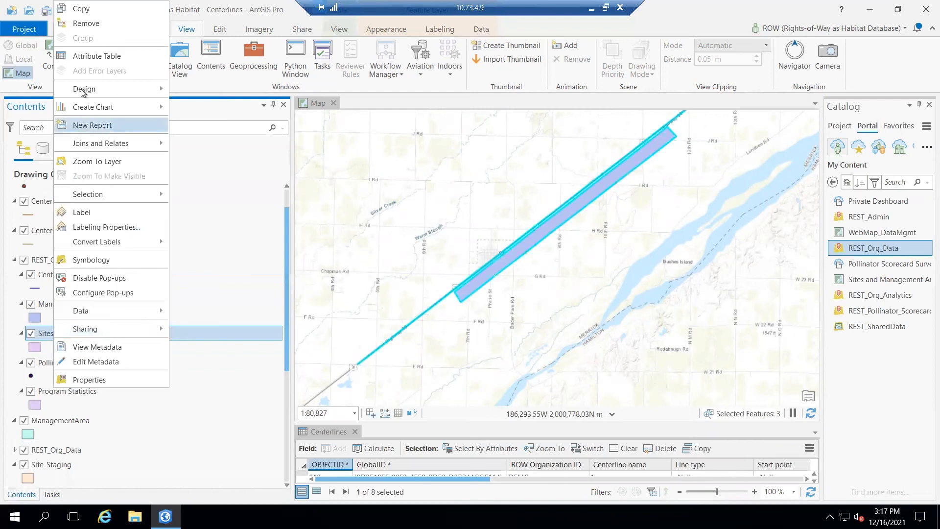
click(95, 59)
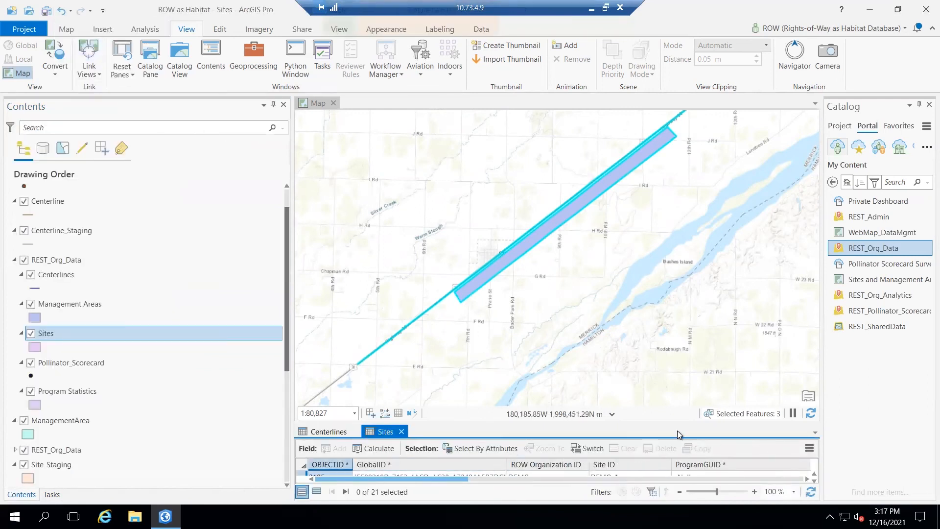
drag(676, 423, 677, 276)
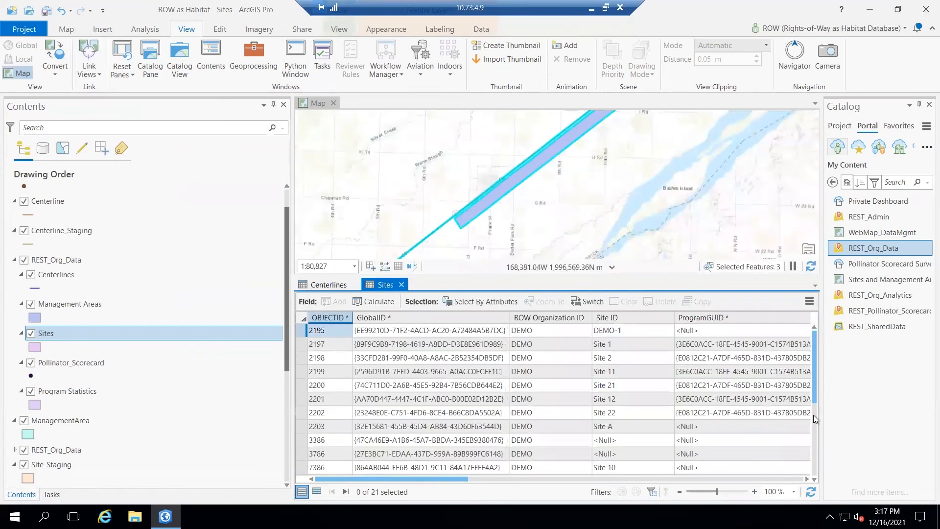
Select the site with OBJECTID 8586 in the Sites table and zoom the map to it to examine its surroundings
click(812, 415)
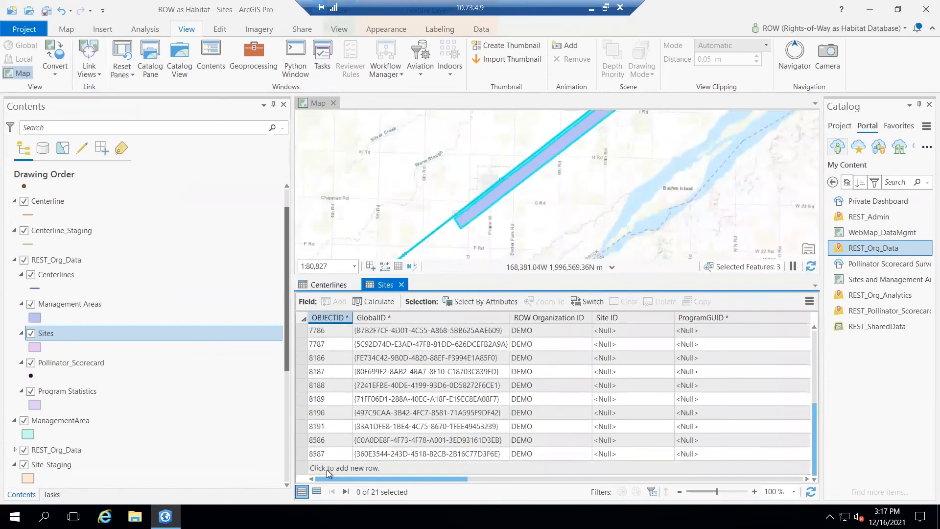
click(298, 439)
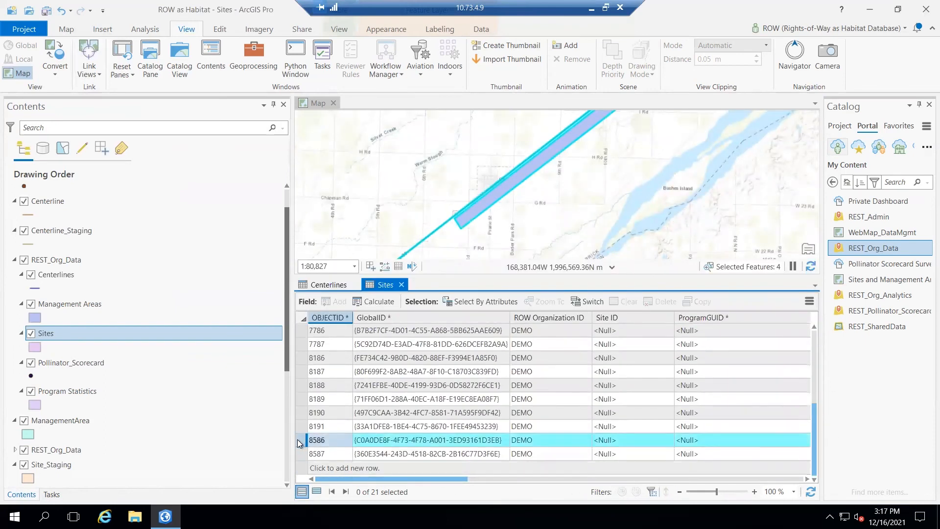
right_click(298, 439)
click(333, 344)
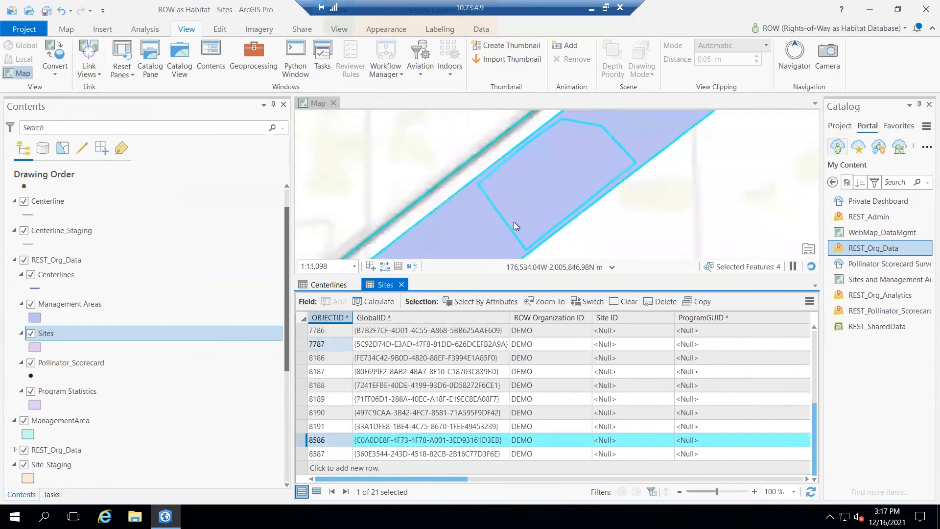
scroll(692, 203, down, 3)
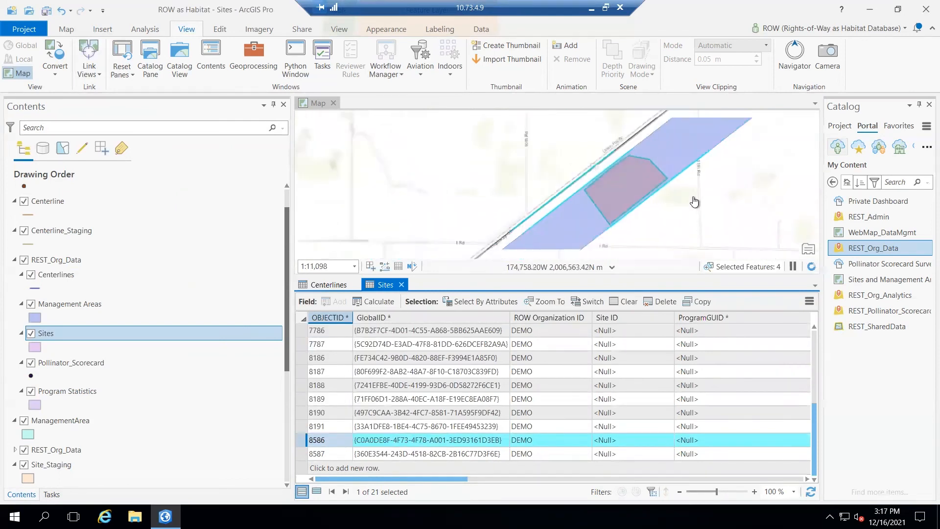
scroll(692, 202, down, 1)
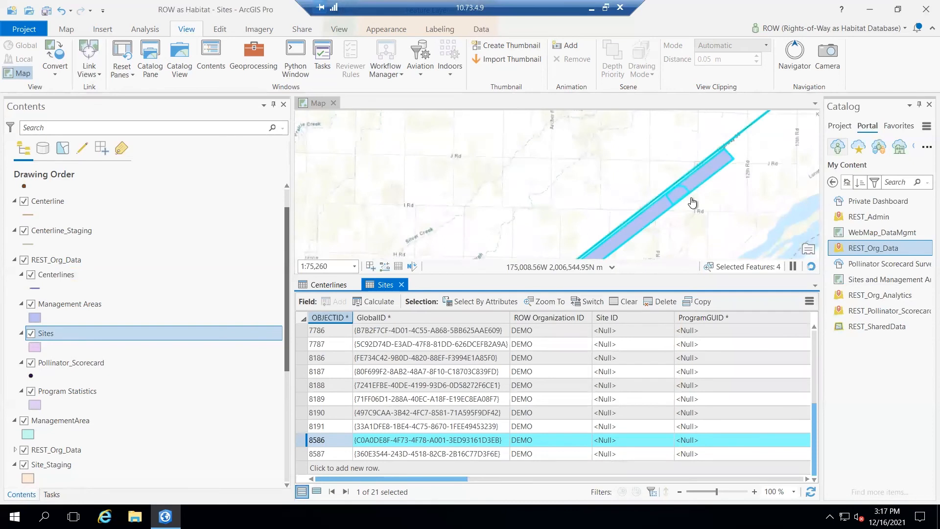
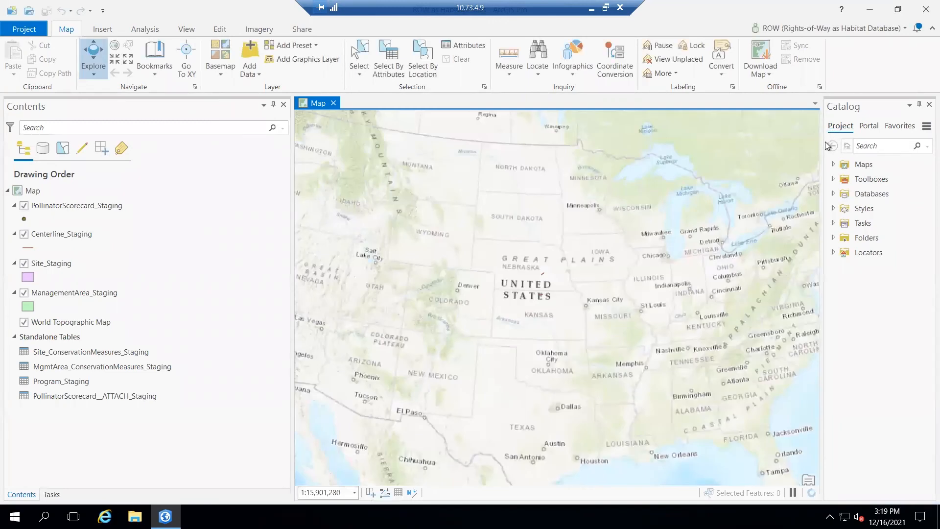
Open the ROW Export Tool from the project's SharedTools.pyt toolbox
drag(821, 144, 763, 149)
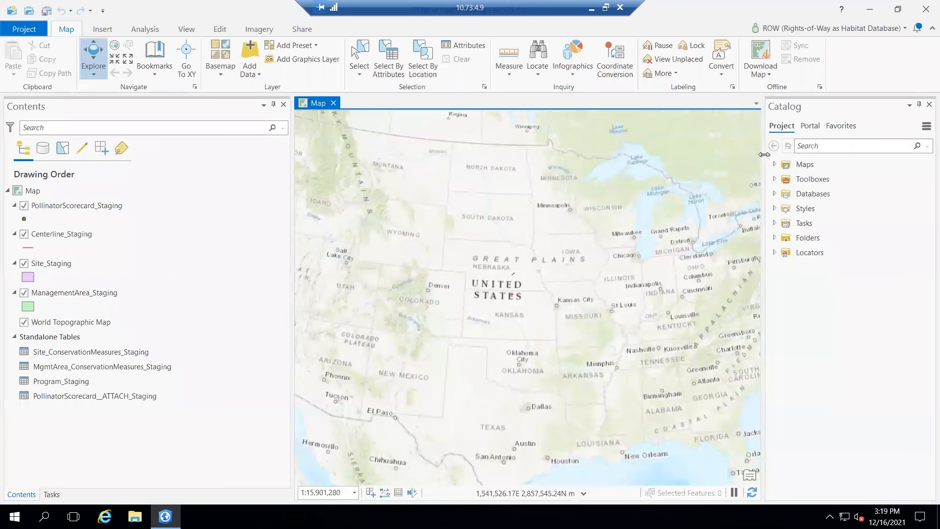
click(775, 179)
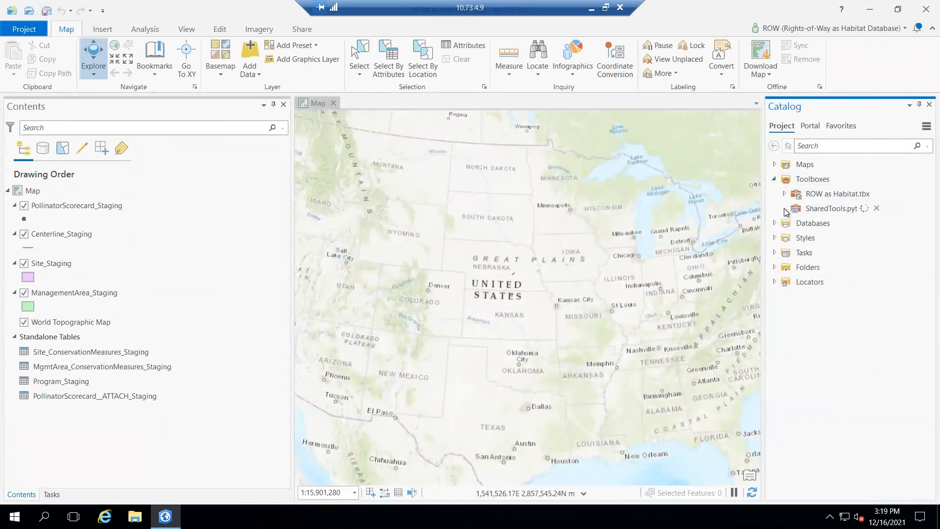
click(839, 239)
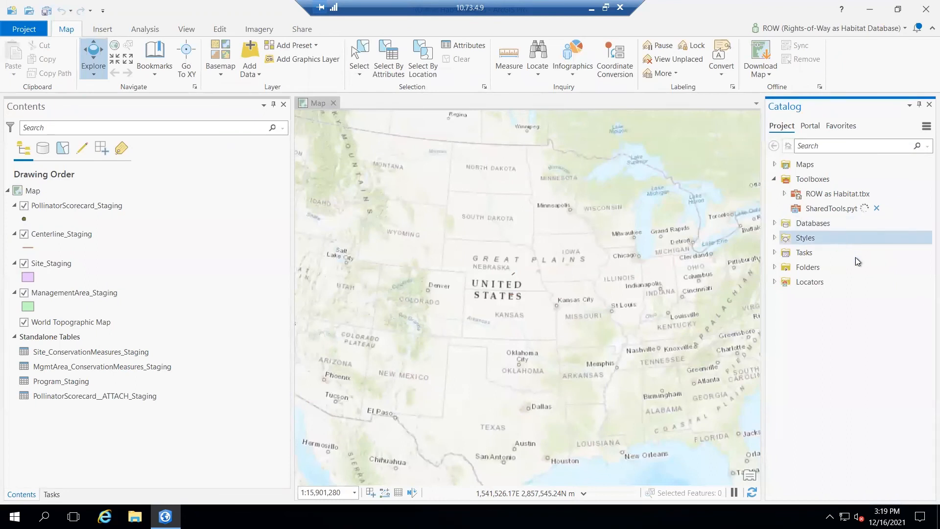
click(837, 209)
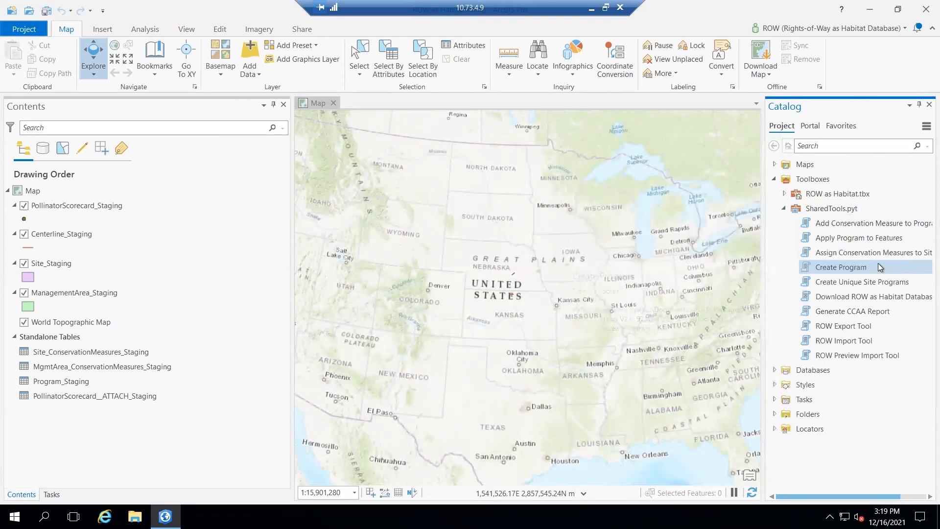
double_click(853, 328)
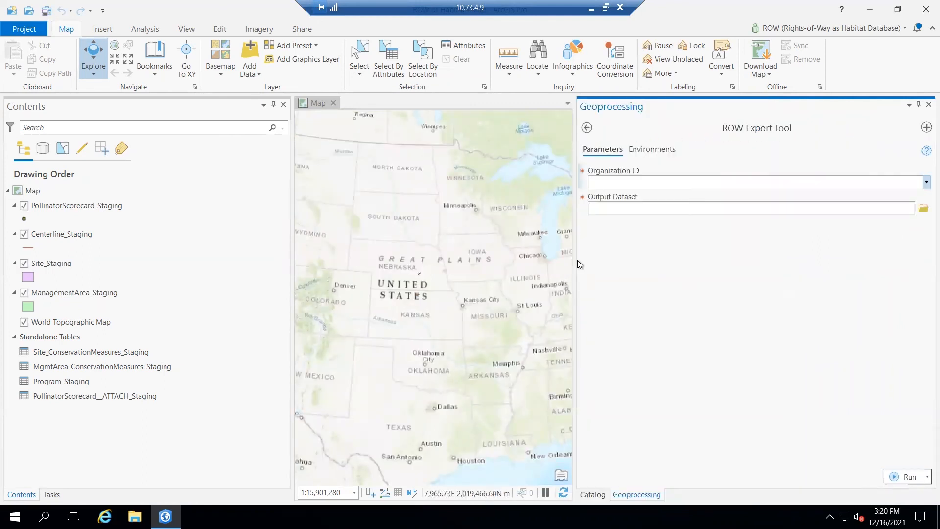
Run the export for organization DEMO with Tutorial-DEMO-export.gdb in the desktop's Tutorial folder as the output dataset
click(923, 185)
click(613, 262)
click(923, 209)
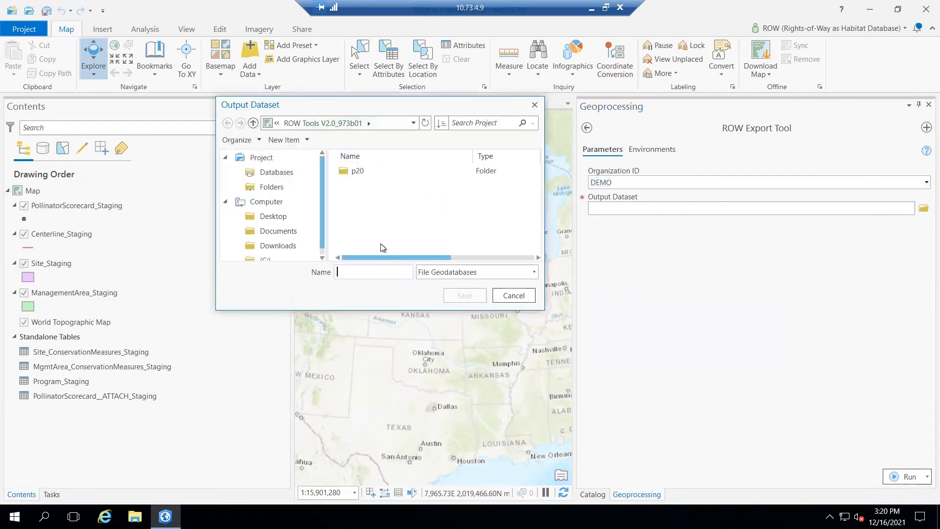
scroll(278, 228, down, 1)
click(275, 211)
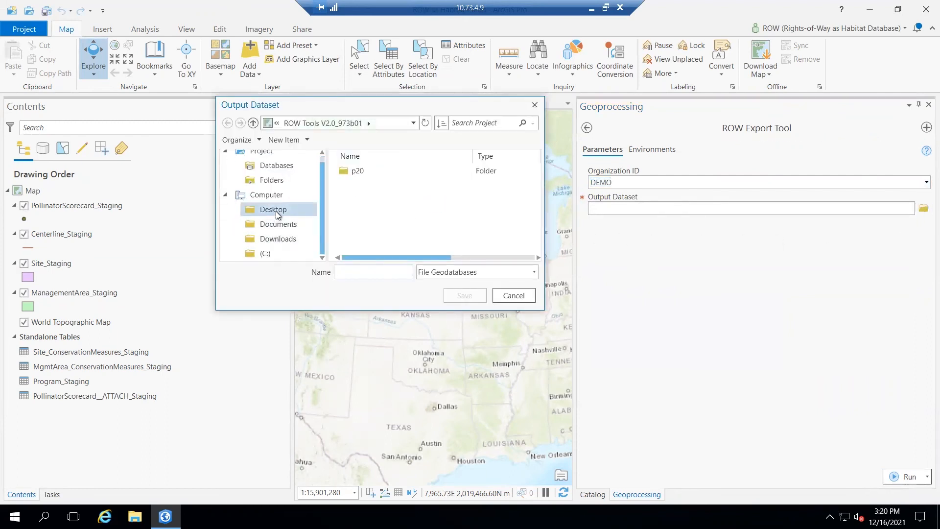
double_click(372, 214)
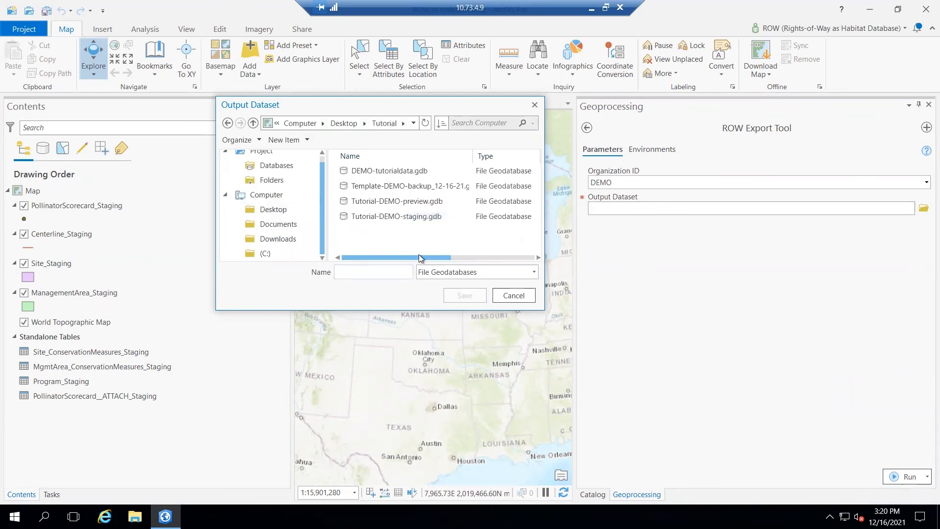
text(Tutorial-DEMO-export)
key(Return)
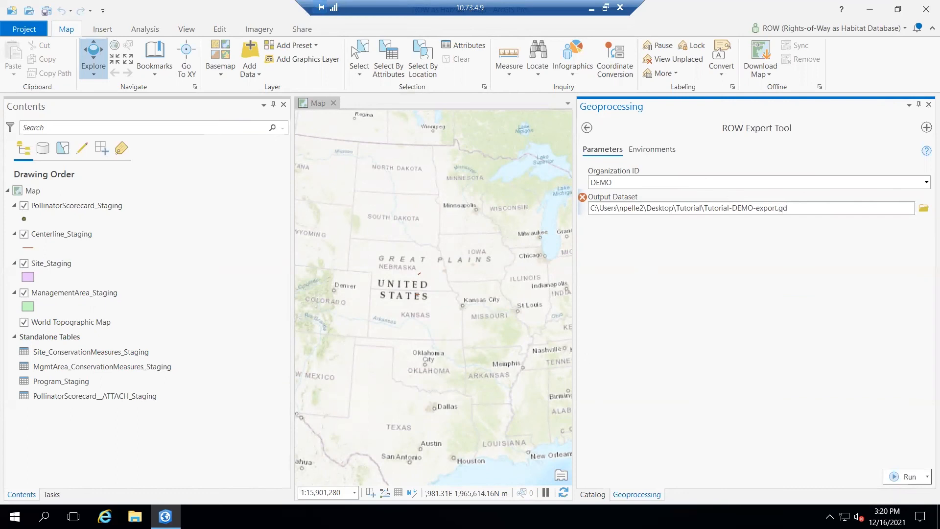
click(820, 235)
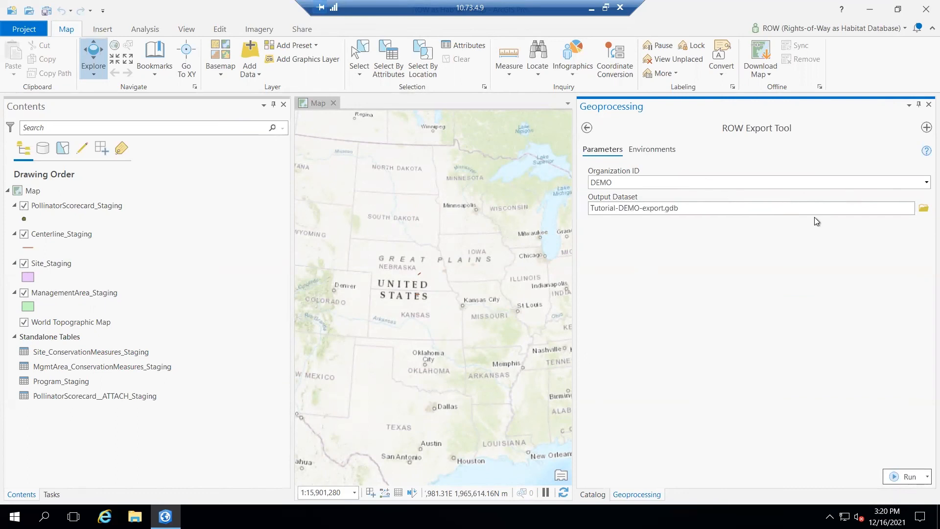
click(897, 475)
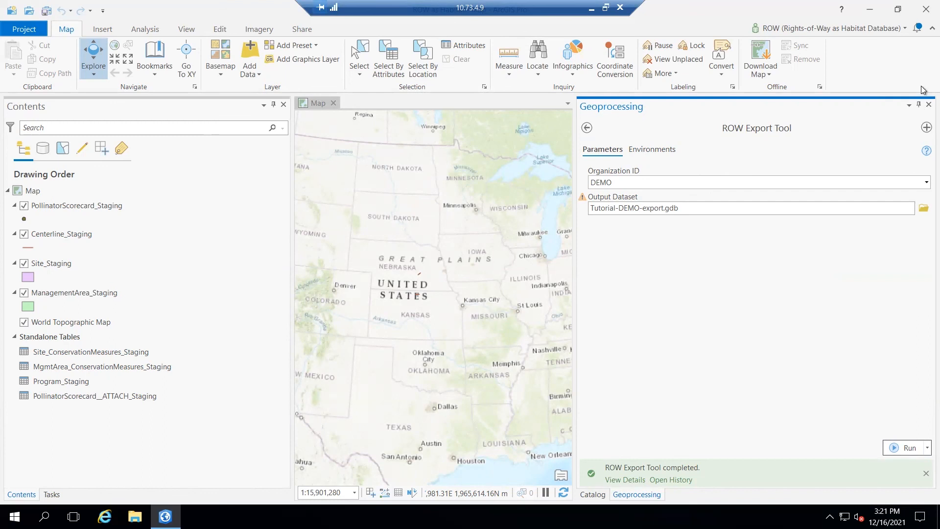
Close the export tool and add a folder connection to the desktop's Tutorial folder in the project
click(922, 107)
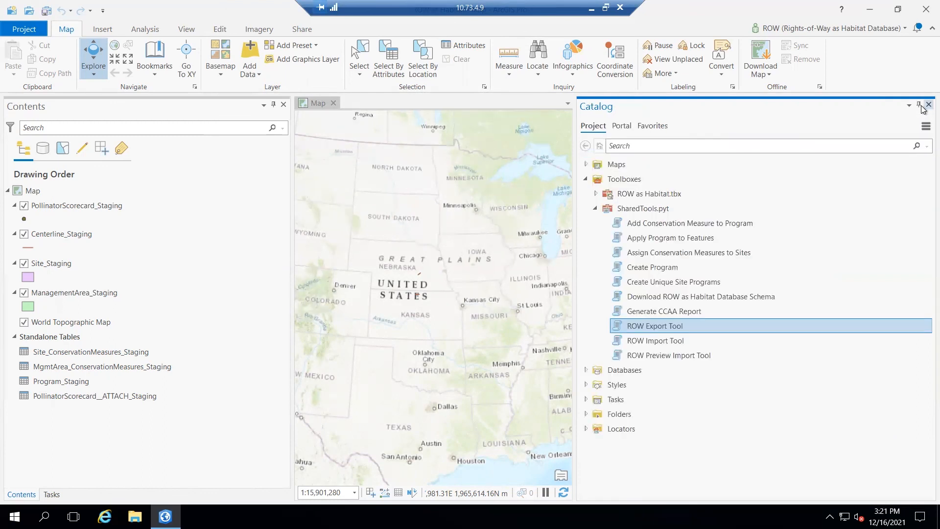
click(586, 414)
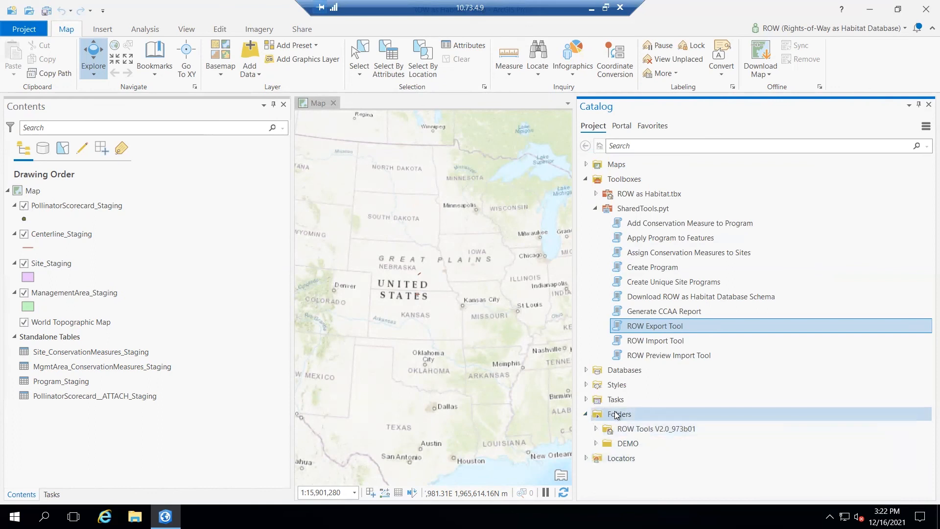
right_click(629, 412)
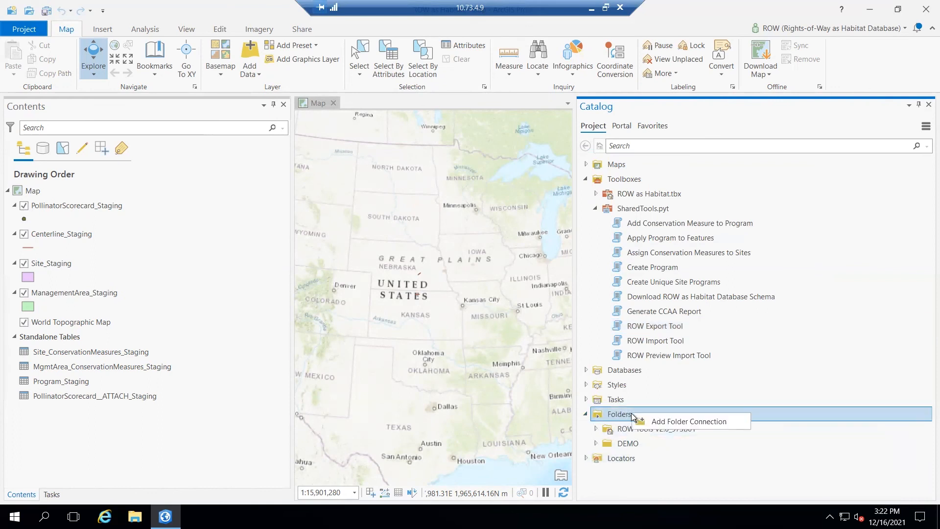
click(639, 421)
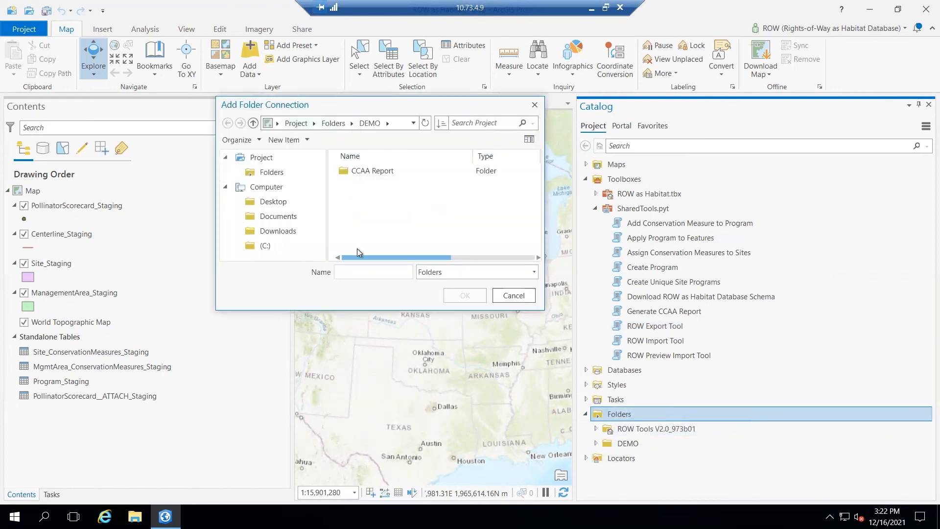
click(289, 204)
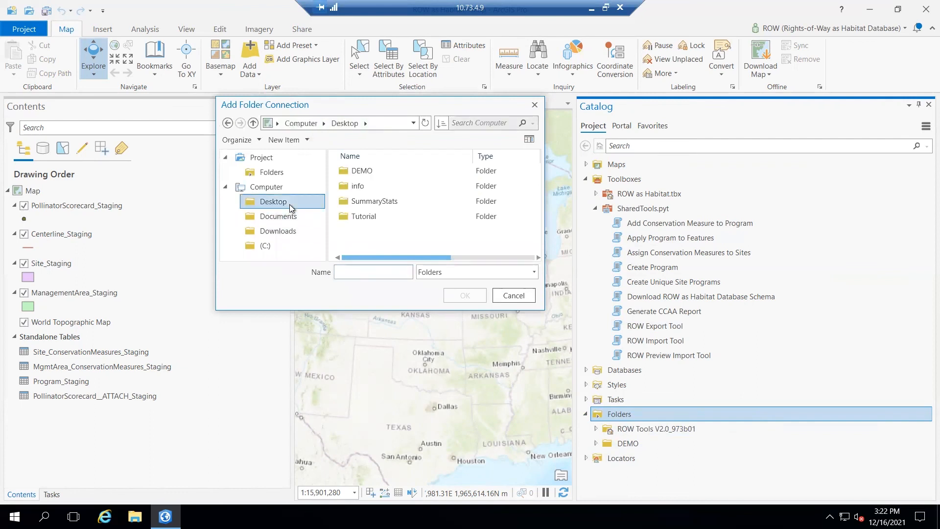
click(363, 215)
click(464, 295)
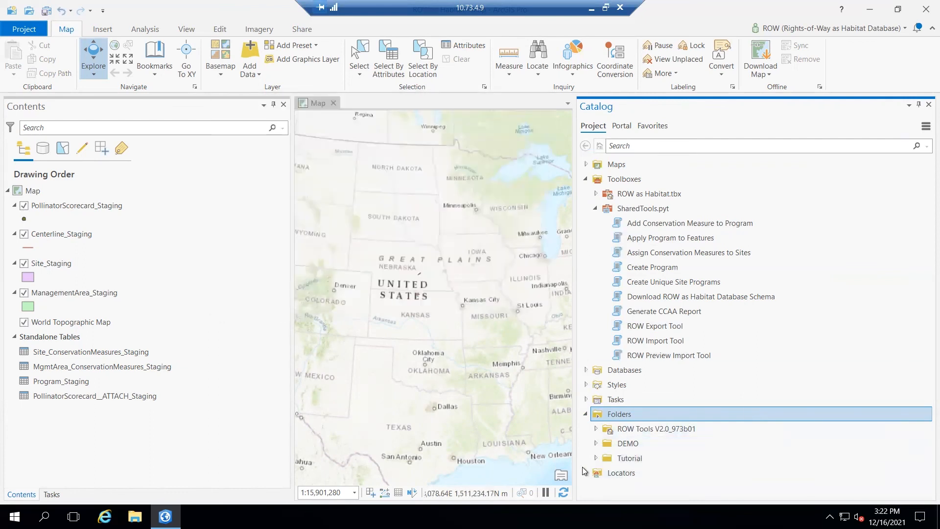
Expand the Tutorial folder and Tutorial-DEMO-export.gdb to examine the exported feature classes and tables
click(595, 458)
scroll(707, 433, down, 2)
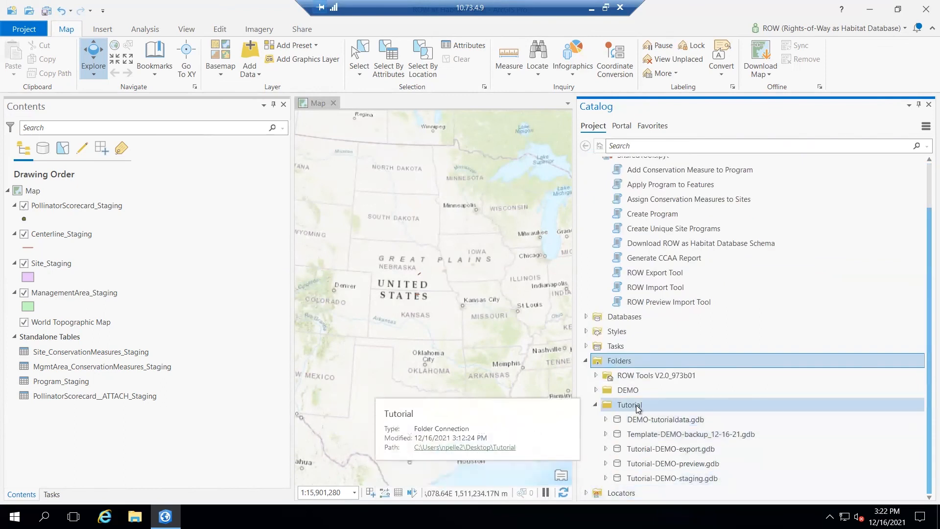
click(609, 448)
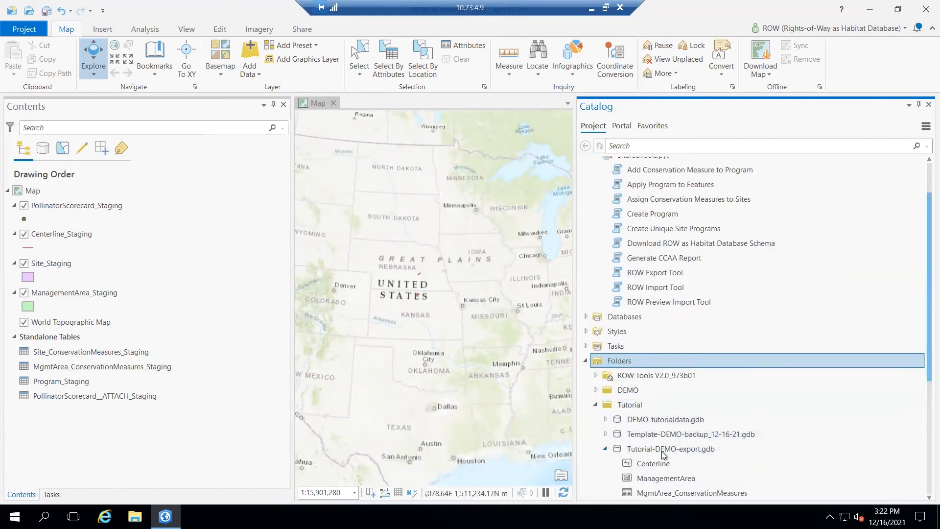
scroll(920, 436, down, 5)
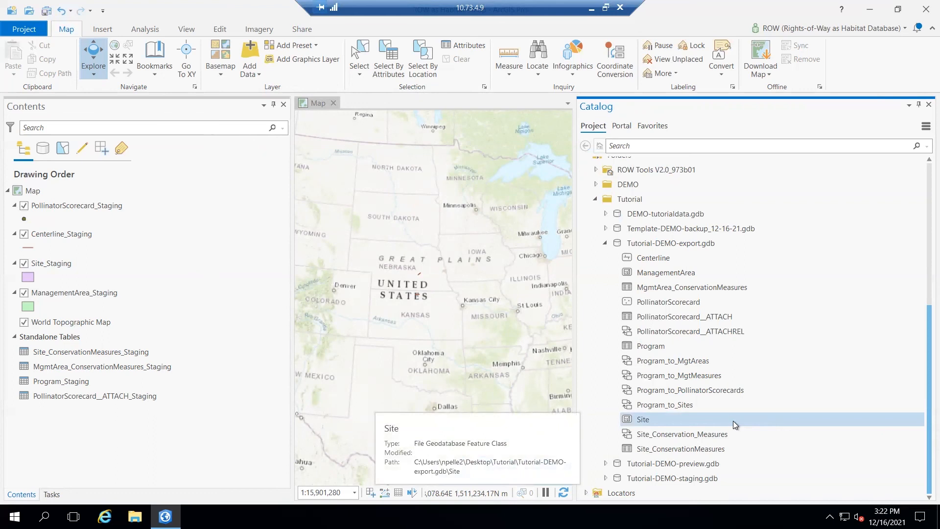
mouse_move(668, 362)
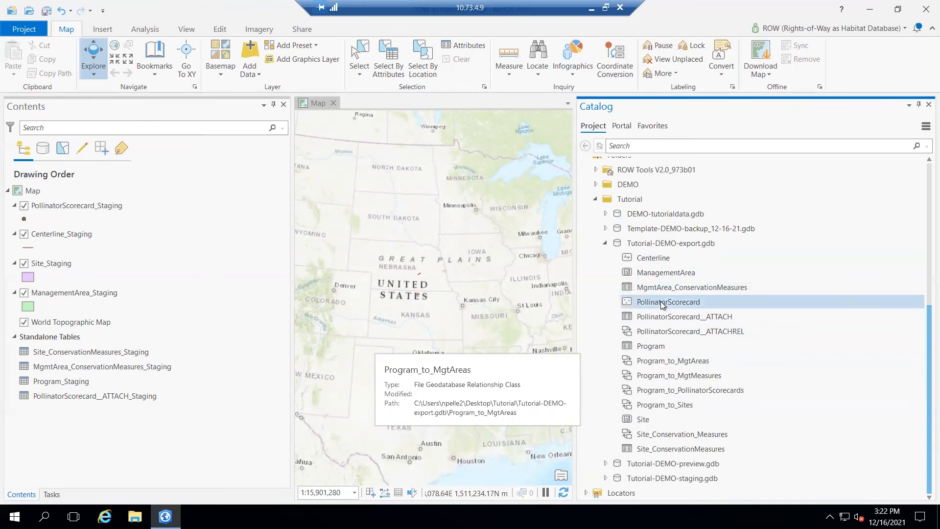
Add the exported PollinatorScorecard feature class to the map, open its attribute table, and close the Catalog to show more of the records
mouse_move(671, 304)
drag(673, 306, 392, 275)
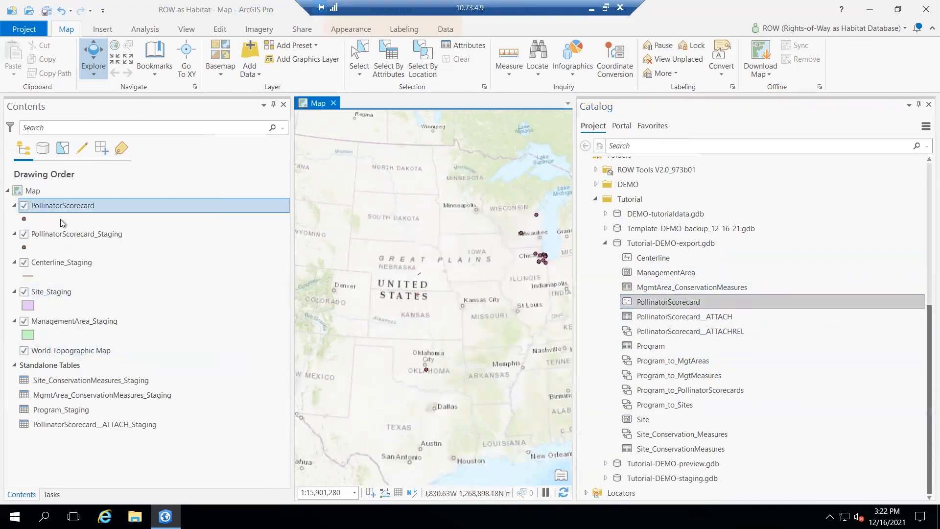
right_click(69, 206)
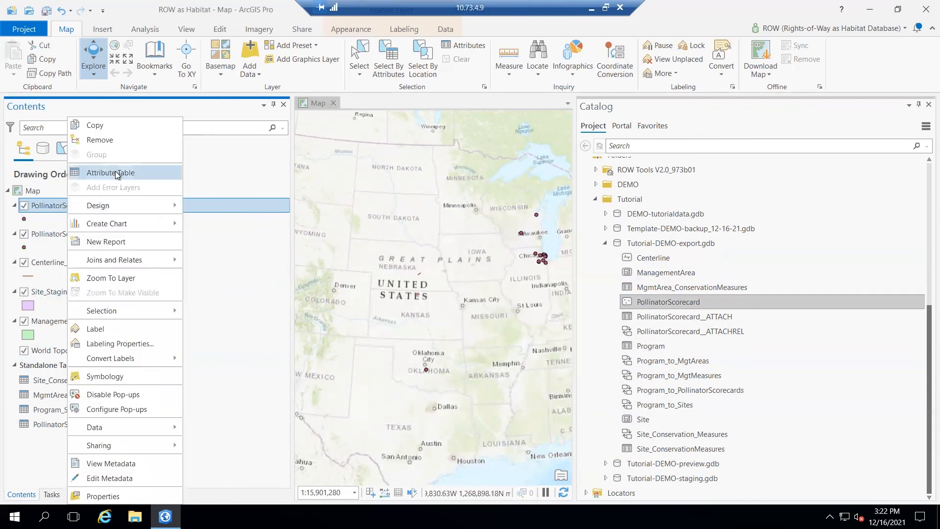
click(118, 173)
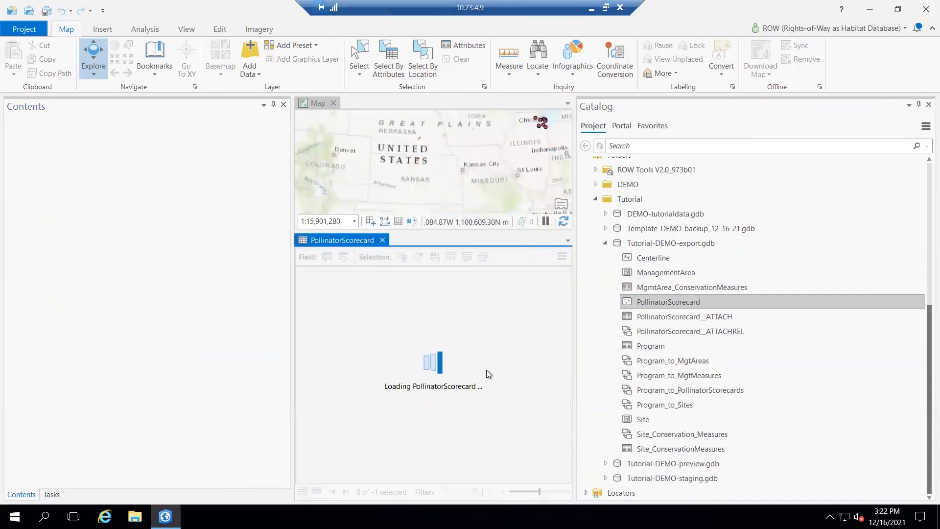
click(927, 105)
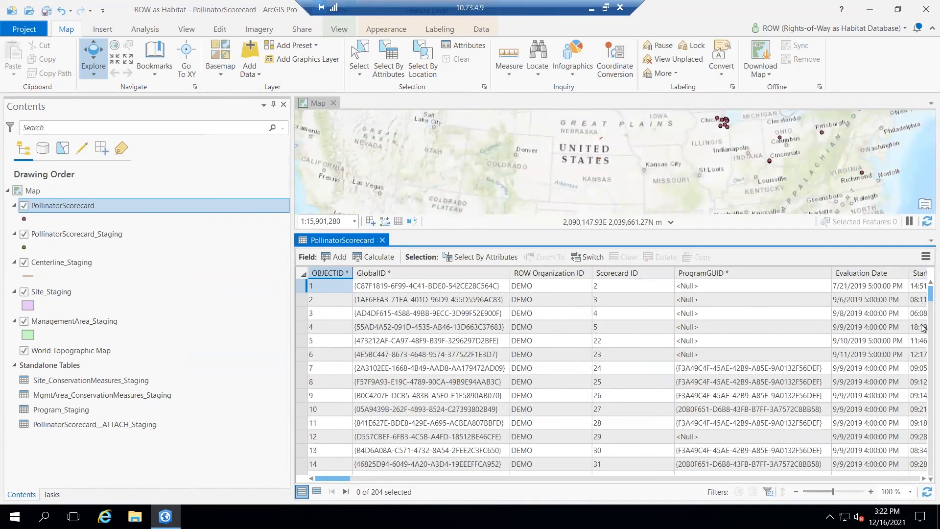
scroll(921, 318, down, 10)
drag(922, 342, 923, 293)
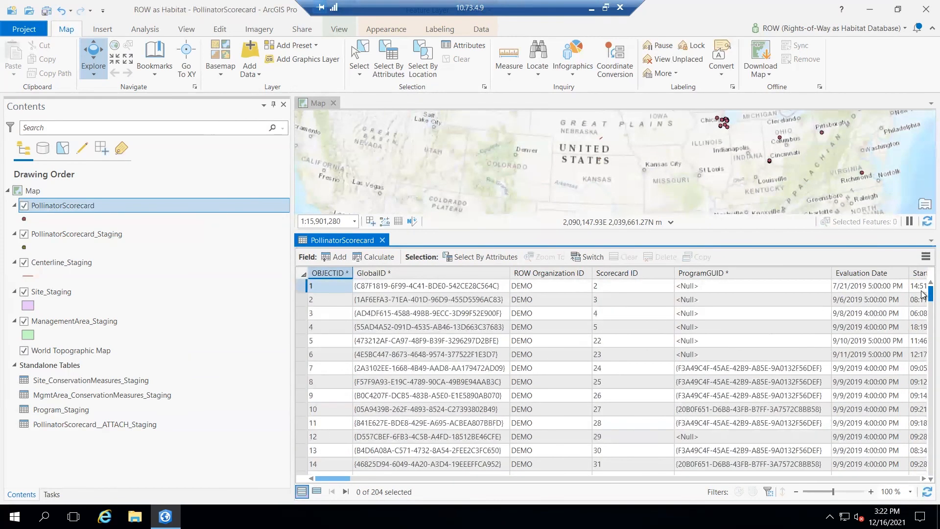
Set up a table export of PollinatorScorecard to the desktop's Tutorial folder with the output name pollinator-scorecard-data
click(925, 257)
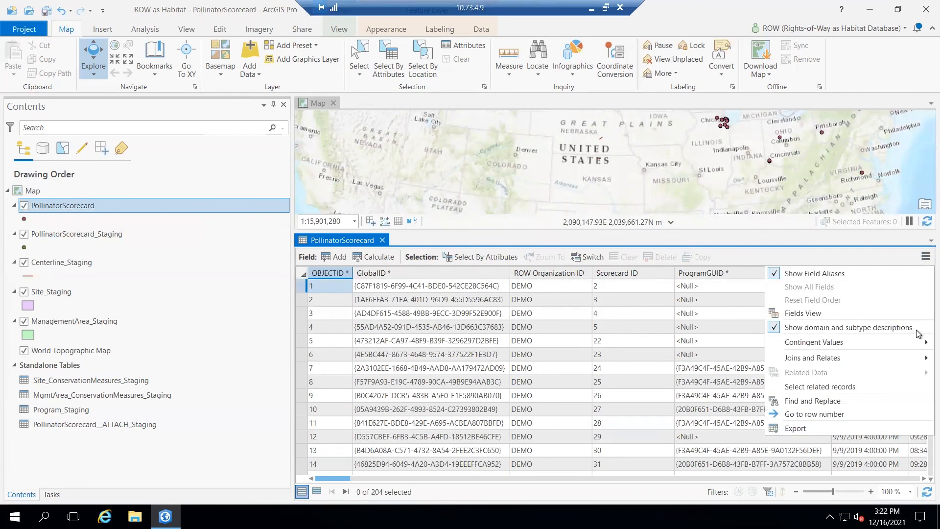
click(803, 428)
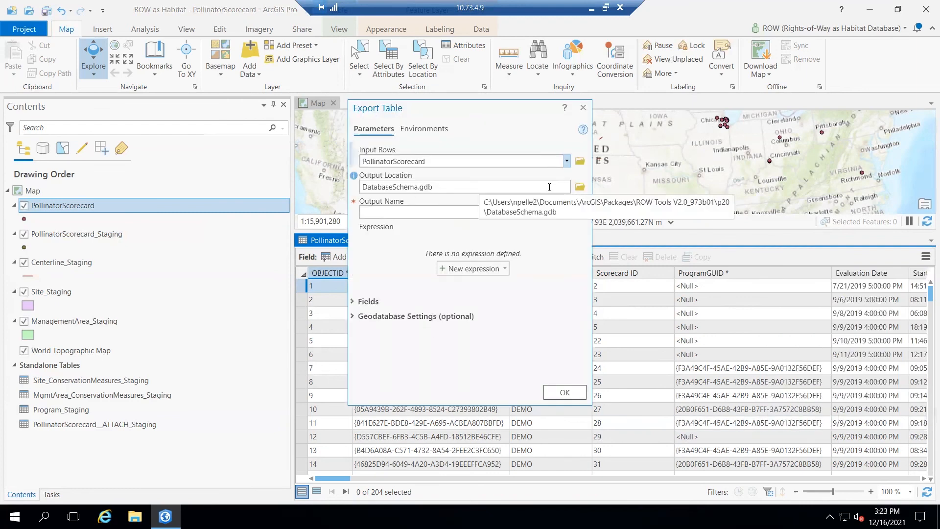
click(580, 189)
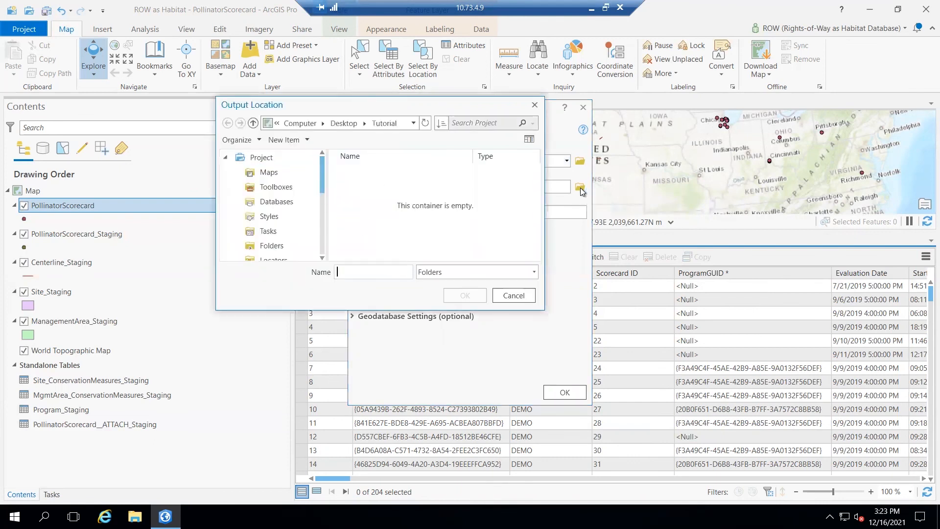
scroll(257, 218, down, 5)
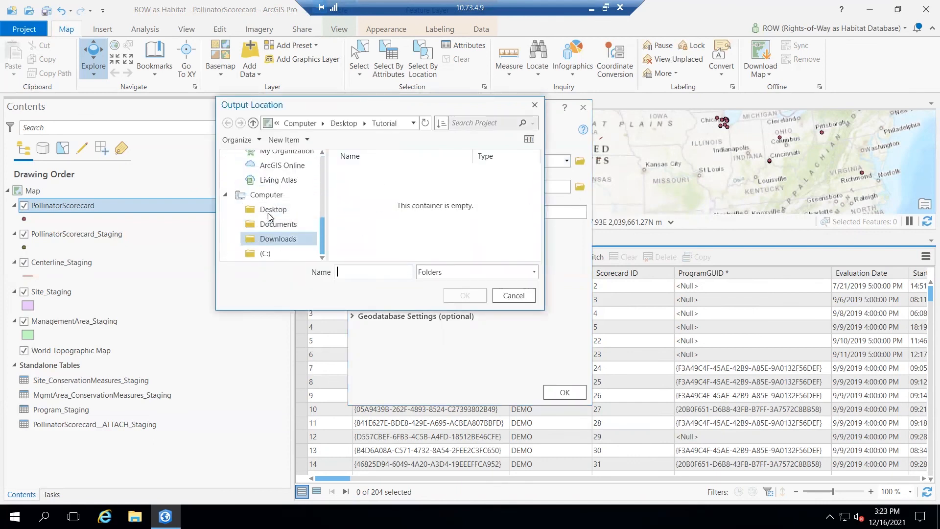
click(270, 210)
double_click(376, 218)
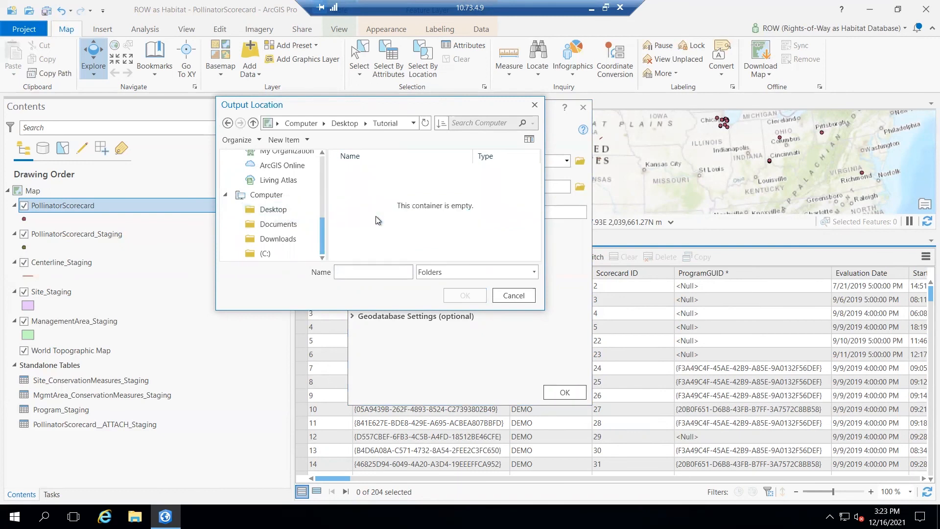
click(394, 274)
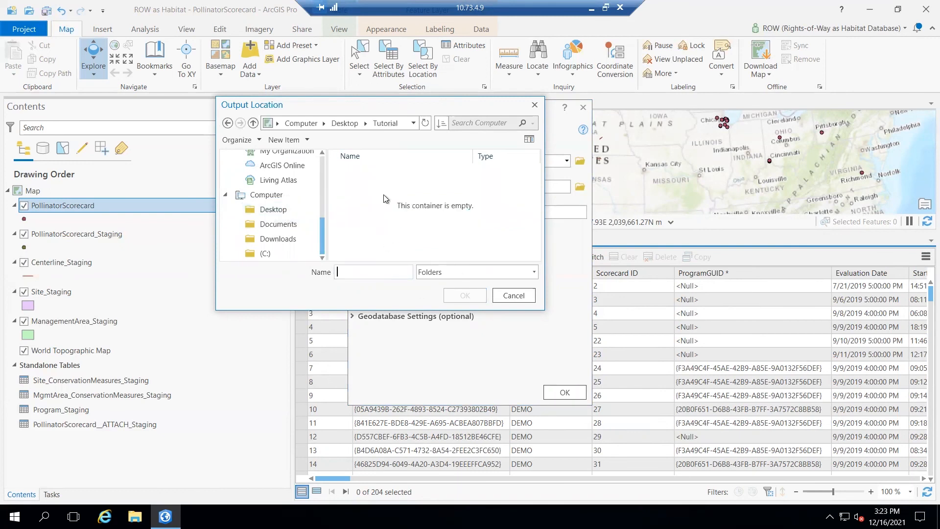
click(345, 123)
click(362, 216)
click(456, 295)
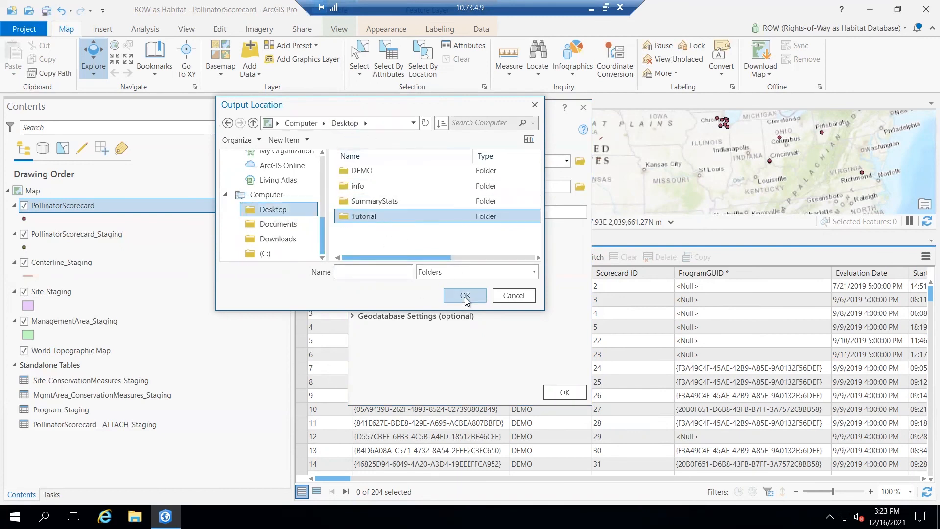
click(418, 209)
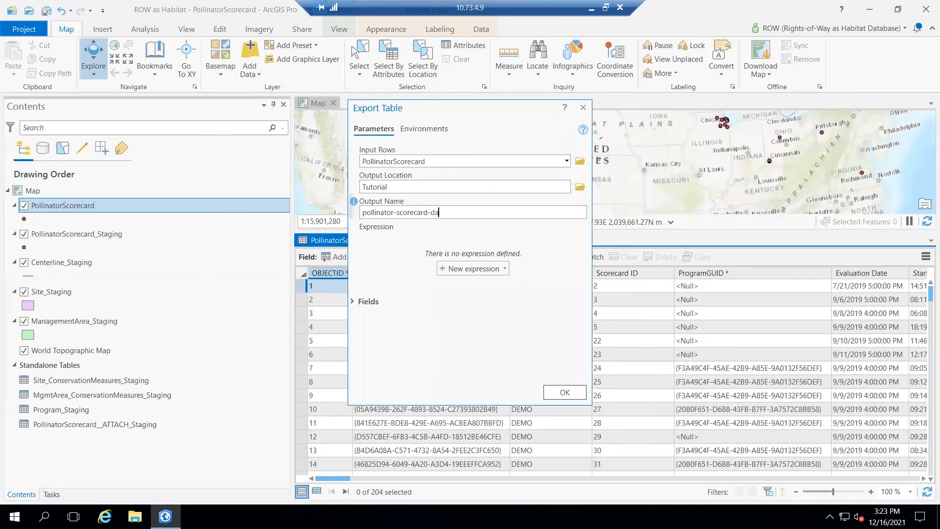
Remove the last two output fields, including last_edi_1, from the export's field map and run the table export
click(353, 302)
drag(590, 236, 597, 354)
mouse_move(454, 214)
mouse_down()
mouse_move(466, 377)
mouse_move(458, 209)
mouse_up()
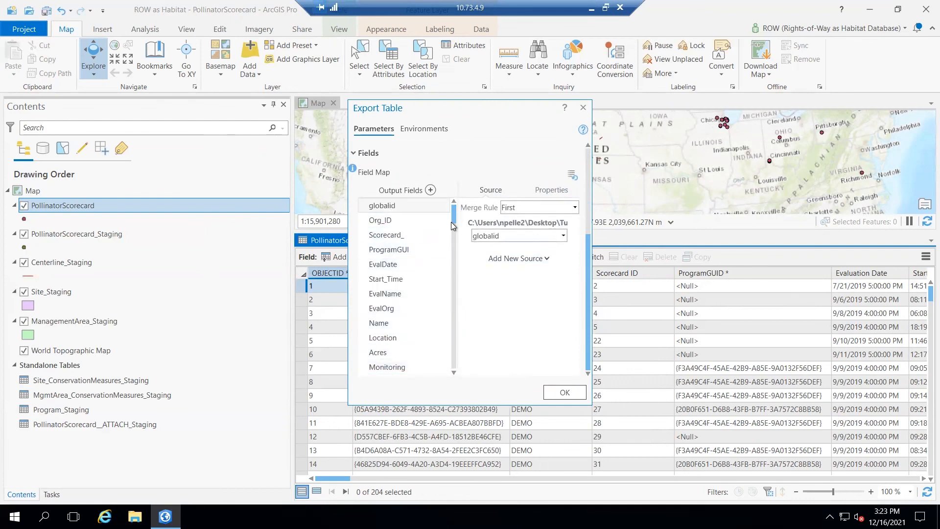
scroll(454, 231, down, 3)
scroll(453, 231, down, 10)
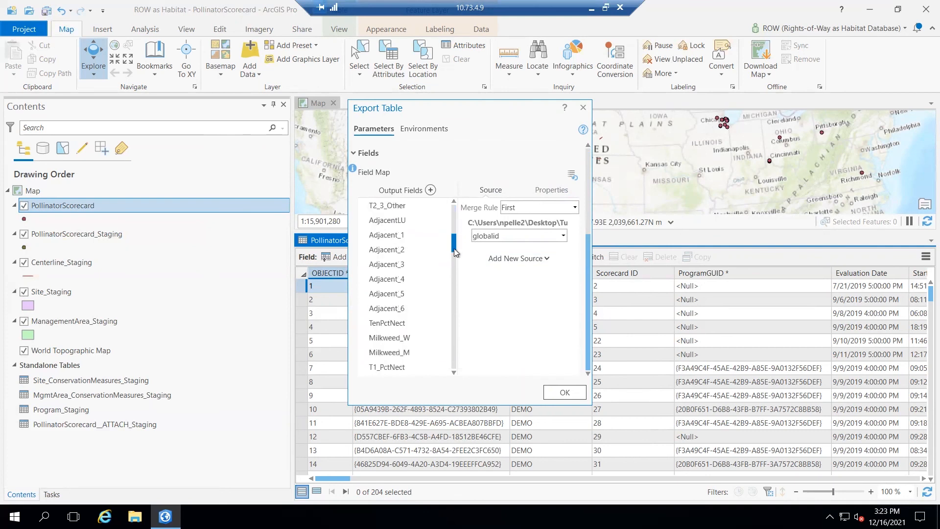
click(430, 353)
click(443, 352)
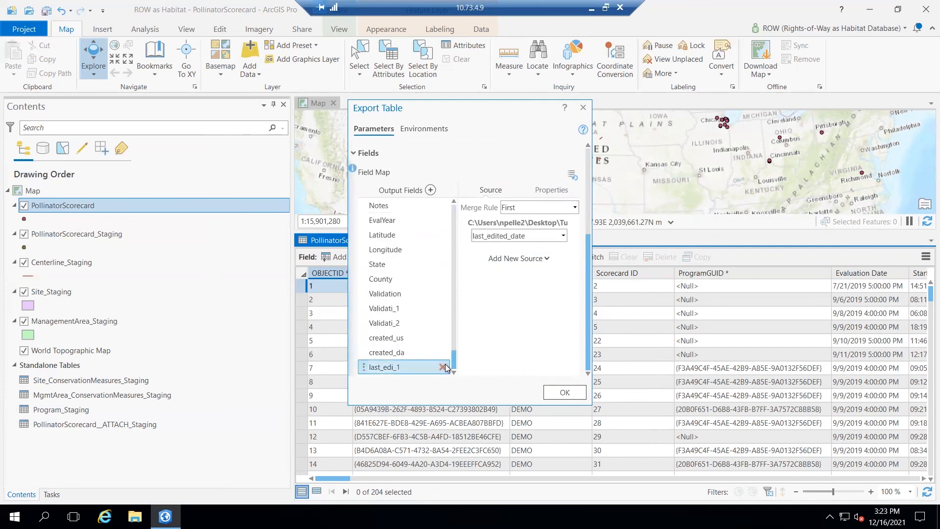
click(443, 367)
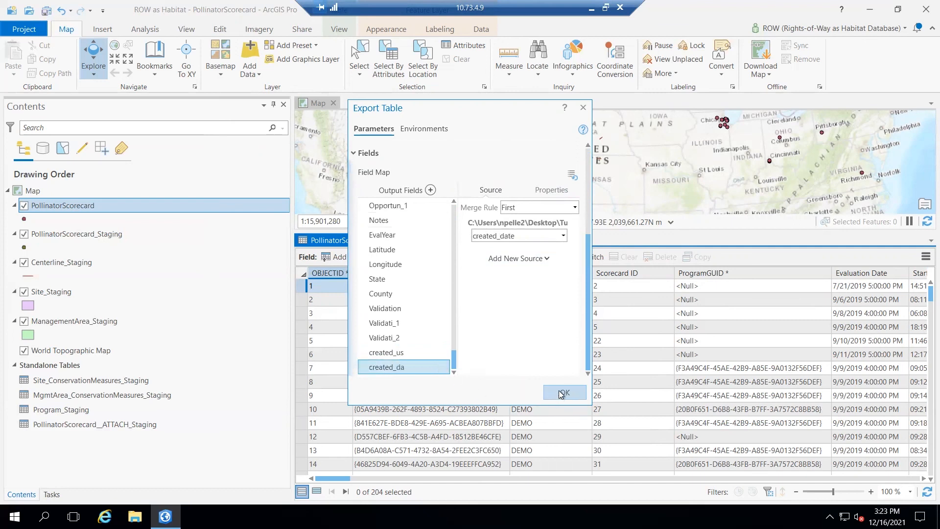
scroll(538, 286, up, 2)
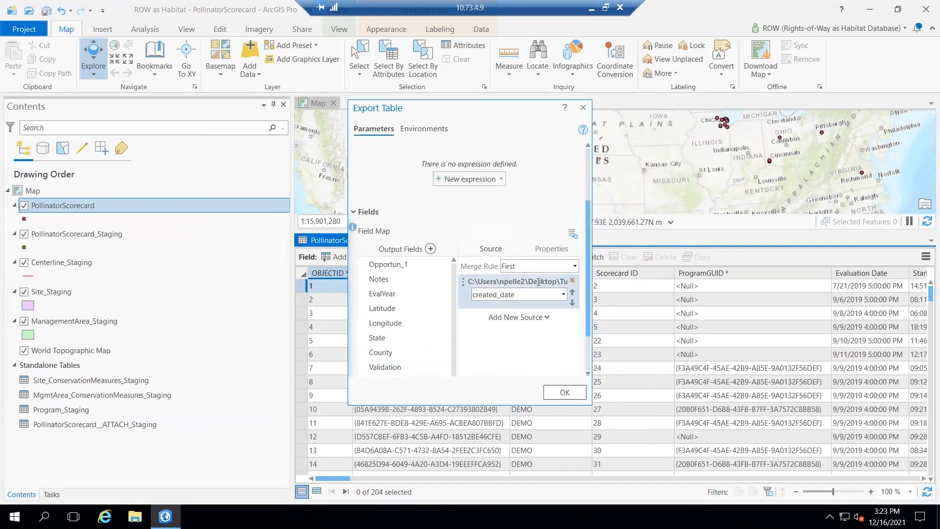
click(579, 394)
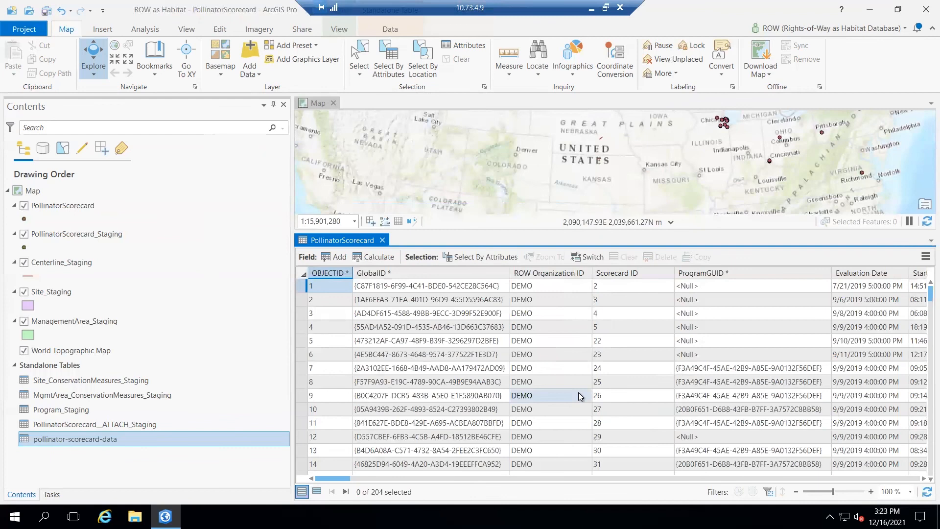
Minimize the project window and open the desktop's Tutorial folder to examine the exported pollinator-scorecard-data files
click(875, 12)
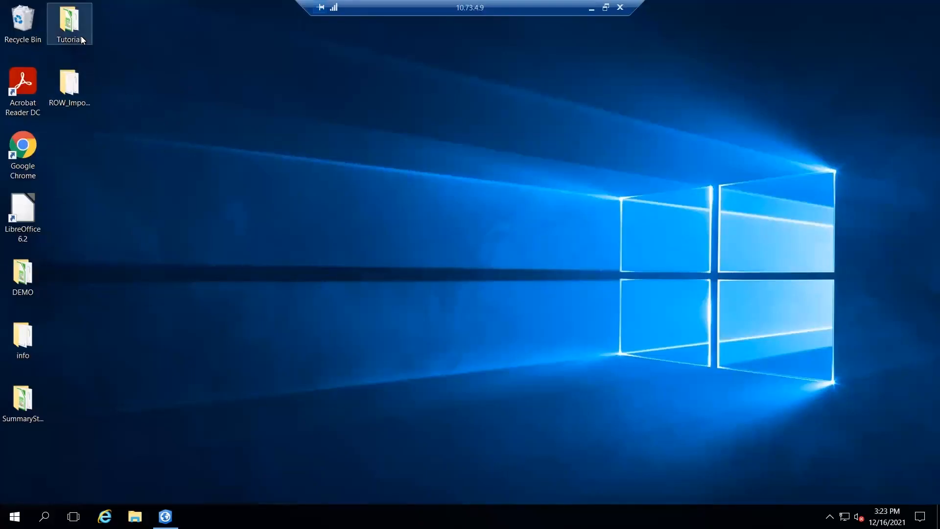
double_click(71, 25)
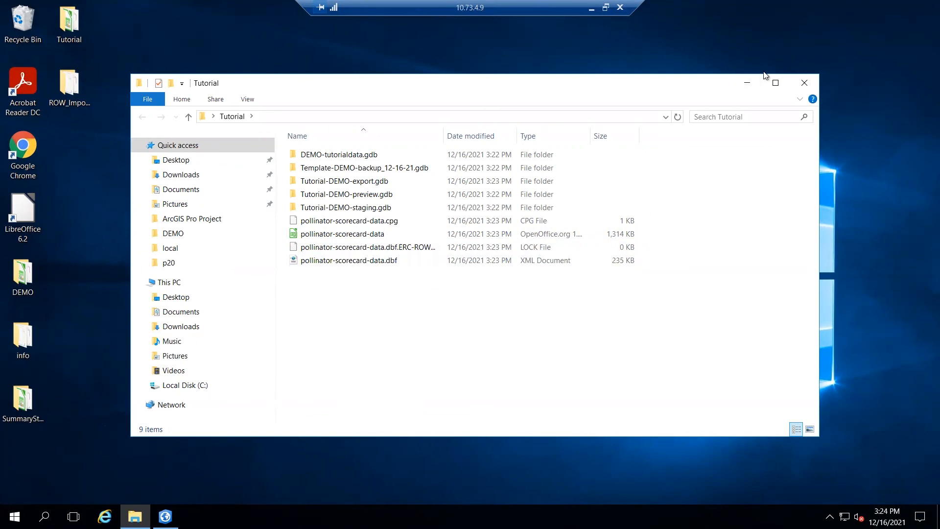
key(alt+Tab)
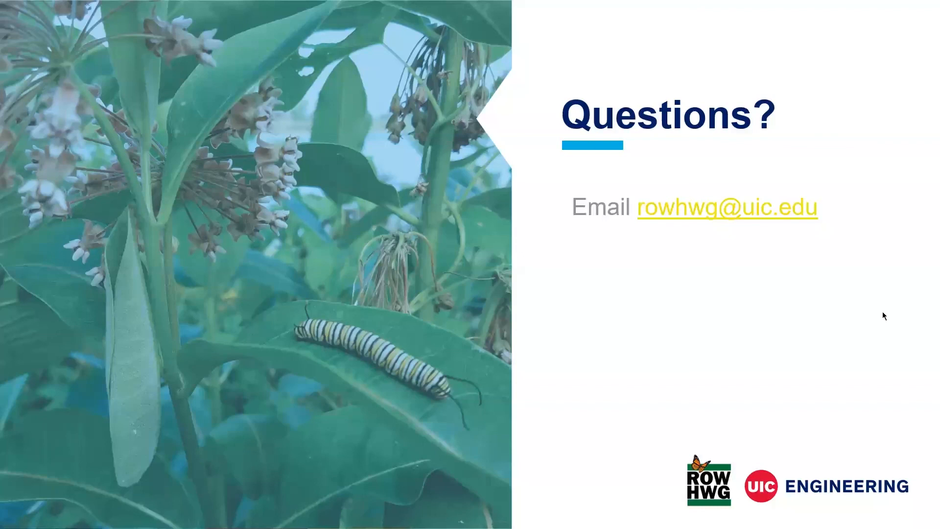